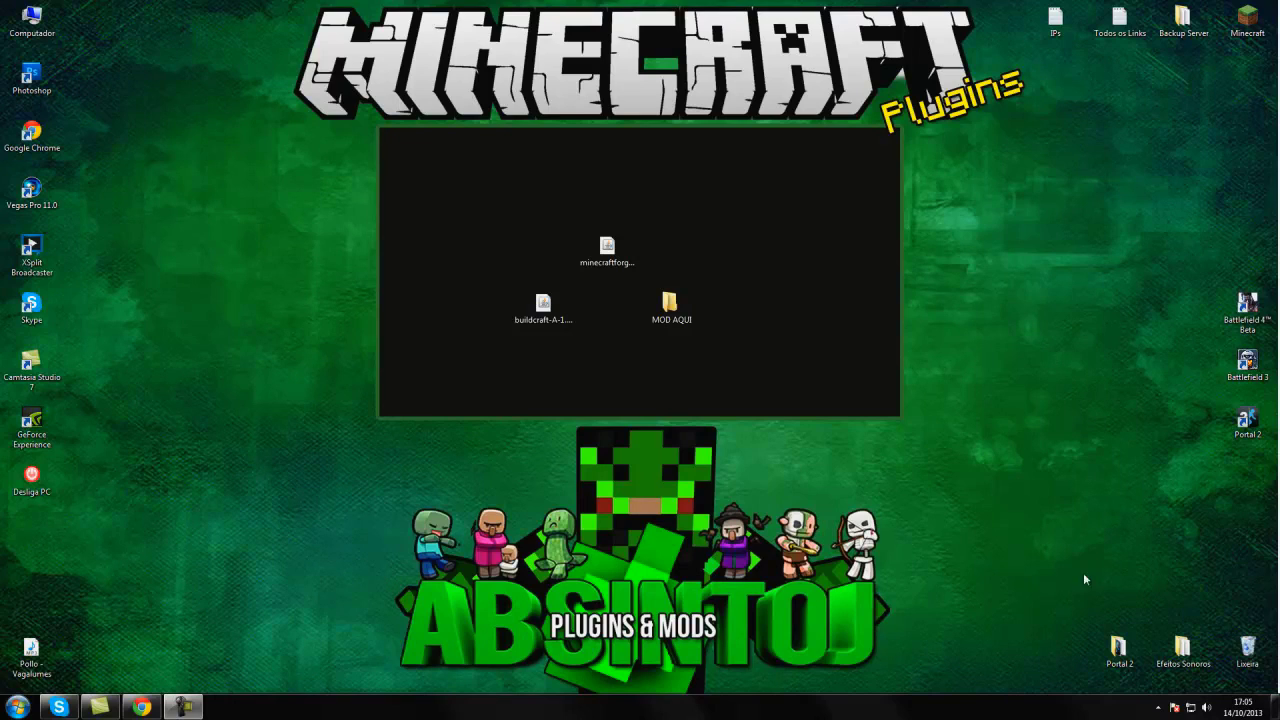
left_click(562, 332)
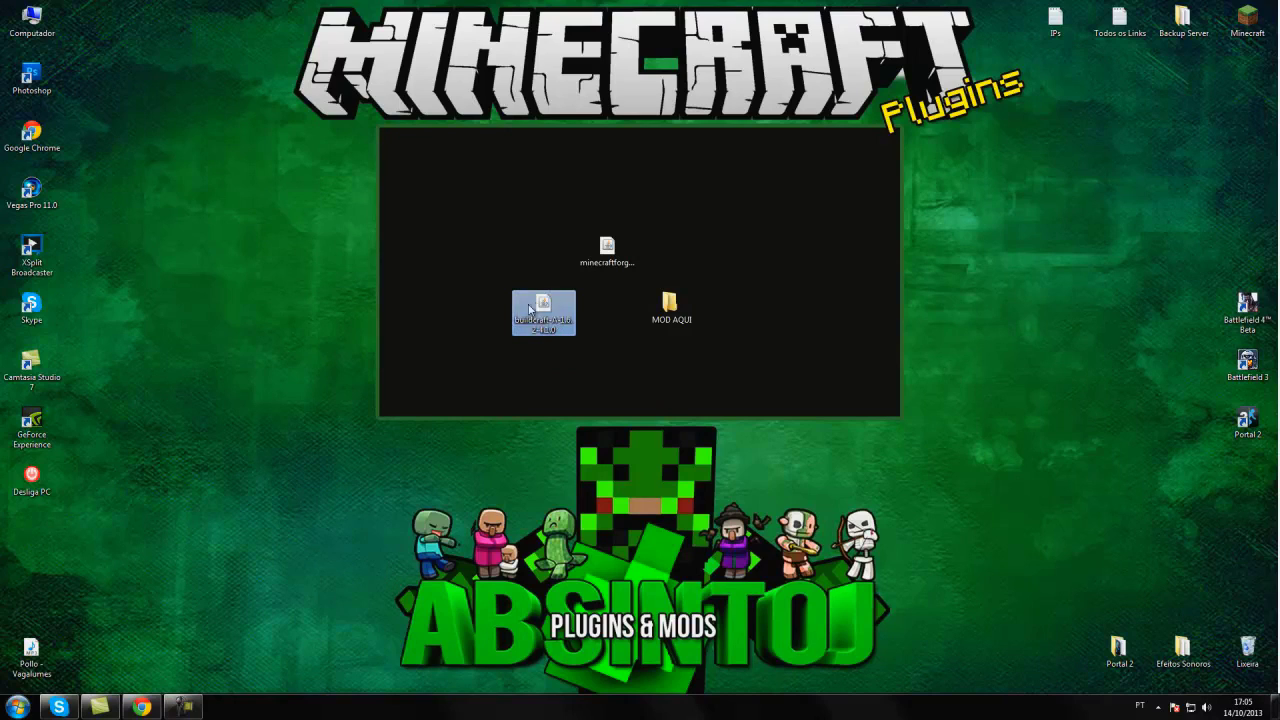
left_click(618, 250)
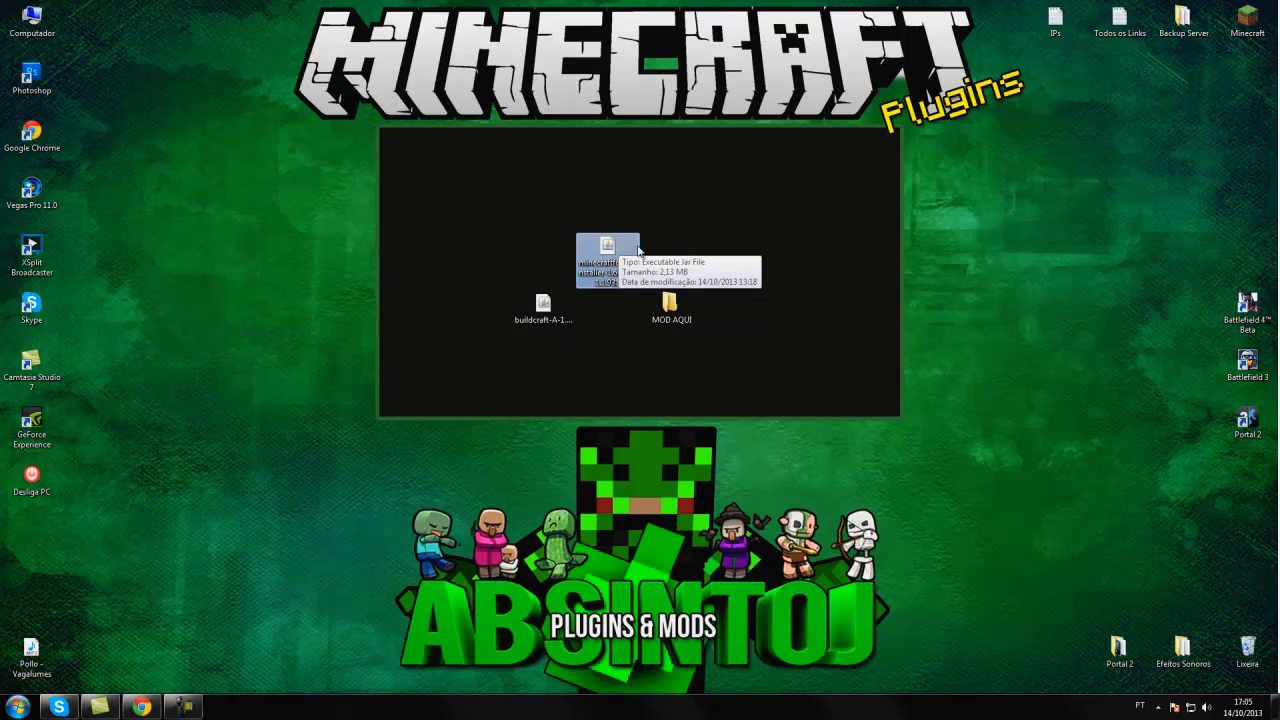
left_click(672, 308)
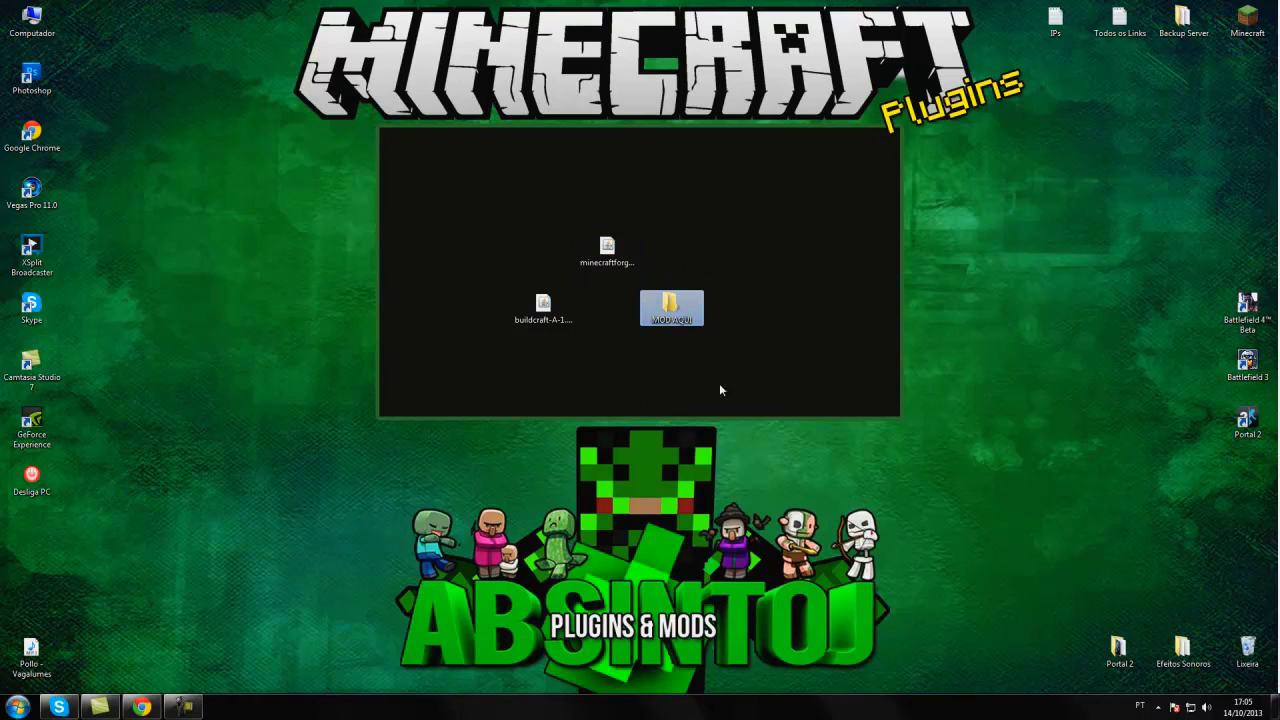
left_click(762, 284)
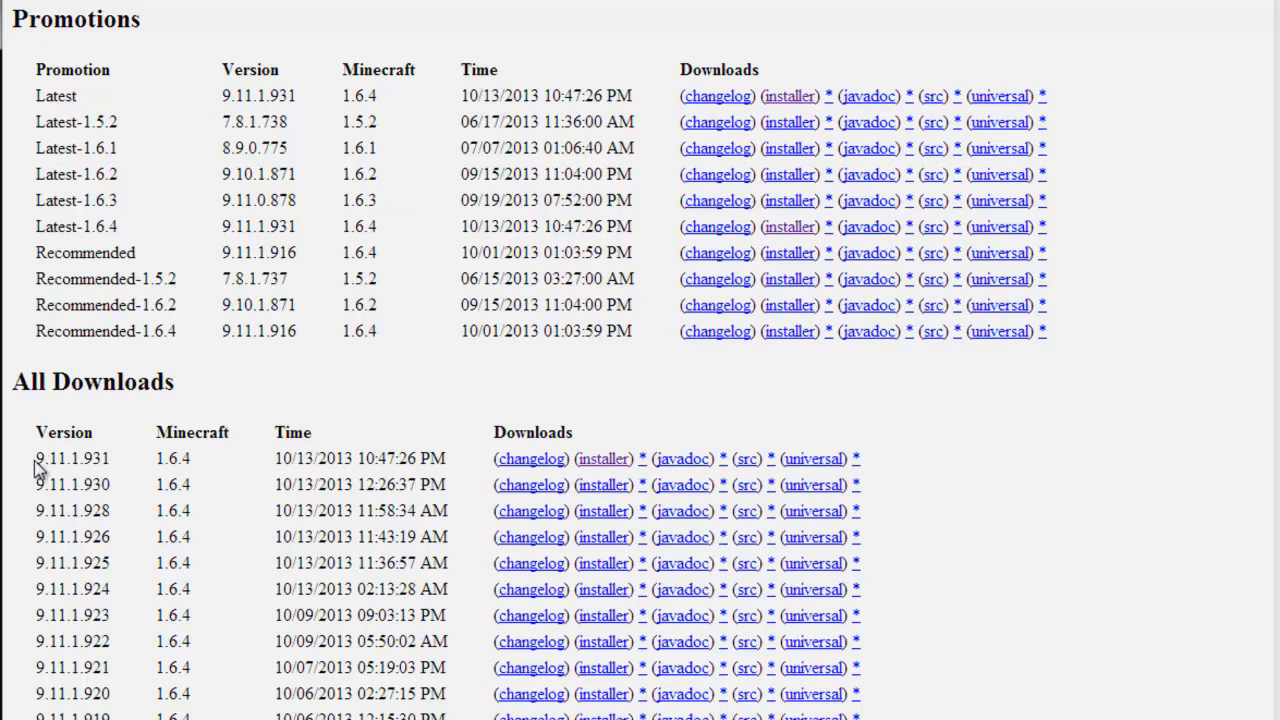
Examine the Forge 9.11.1.931 entry on the Forge downloads page and the topics in the Minecraft mods forum.
left_click_drag(35, 458, 139, 457)
left_click(176, 478)
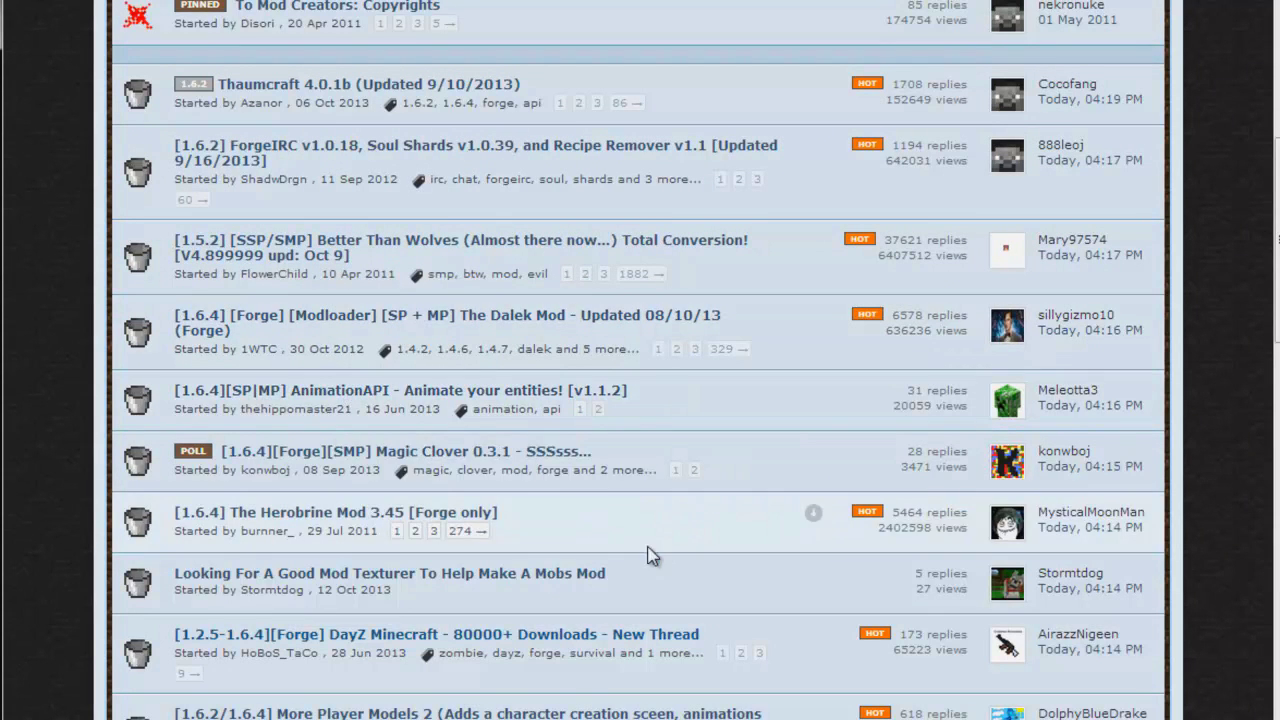
scroll(1272, 170, "down", 3)
scroll(1277, 305, "down", 5)
left_click_drag(1277, 348, 1276, 449)
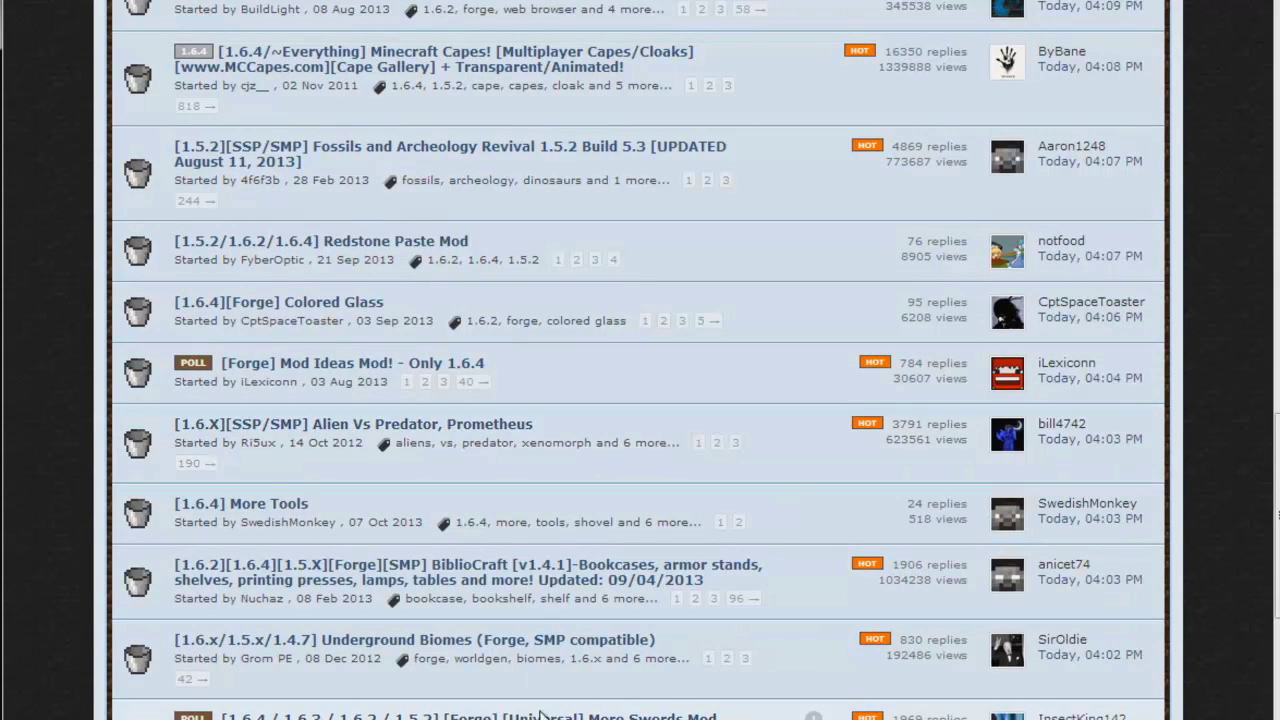
scroll(838, 457, "up", 15)
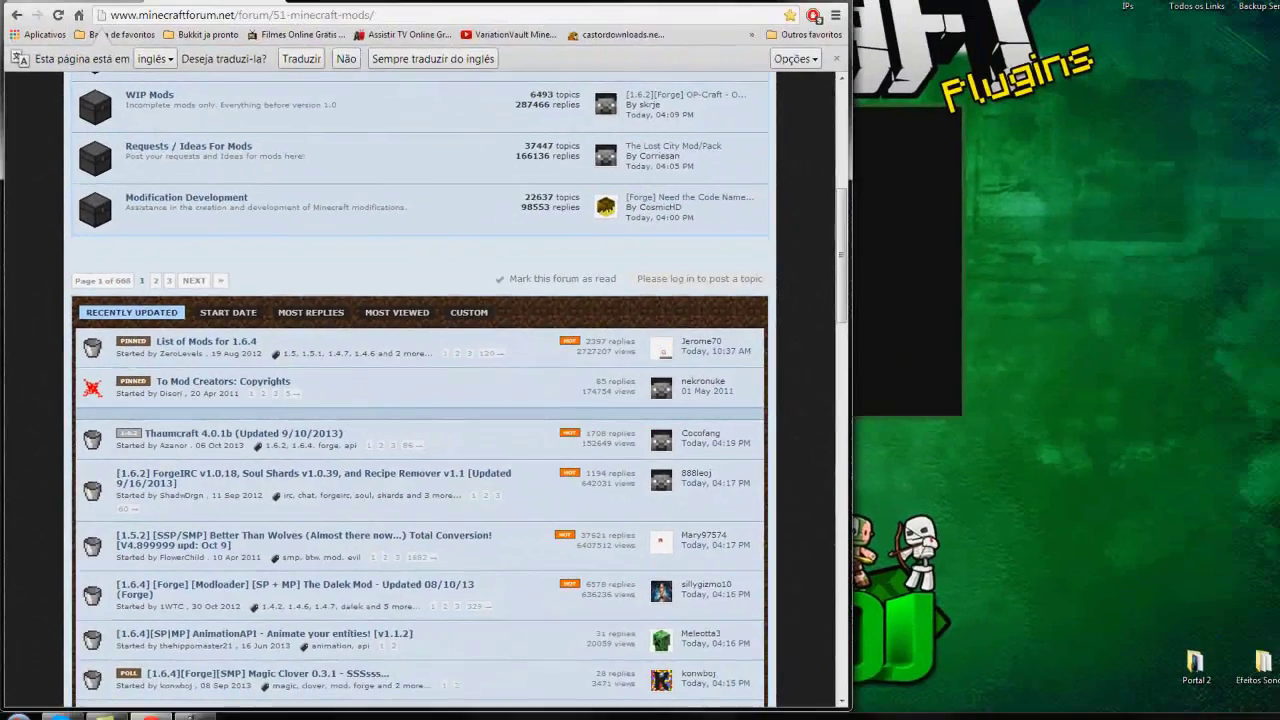
left_click(780, 50)
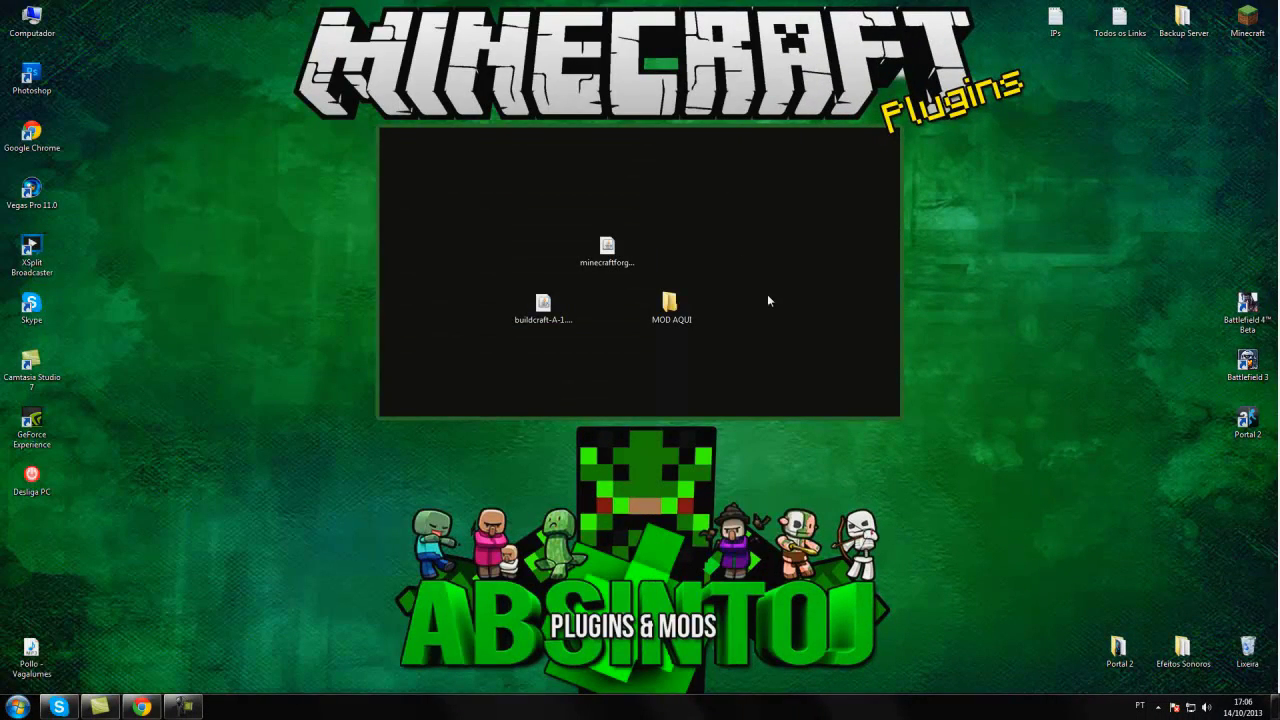
Run the Minecraft Forge installer from the desktop with the Install client option and dismiss it when finished.
left_click(612, 258)
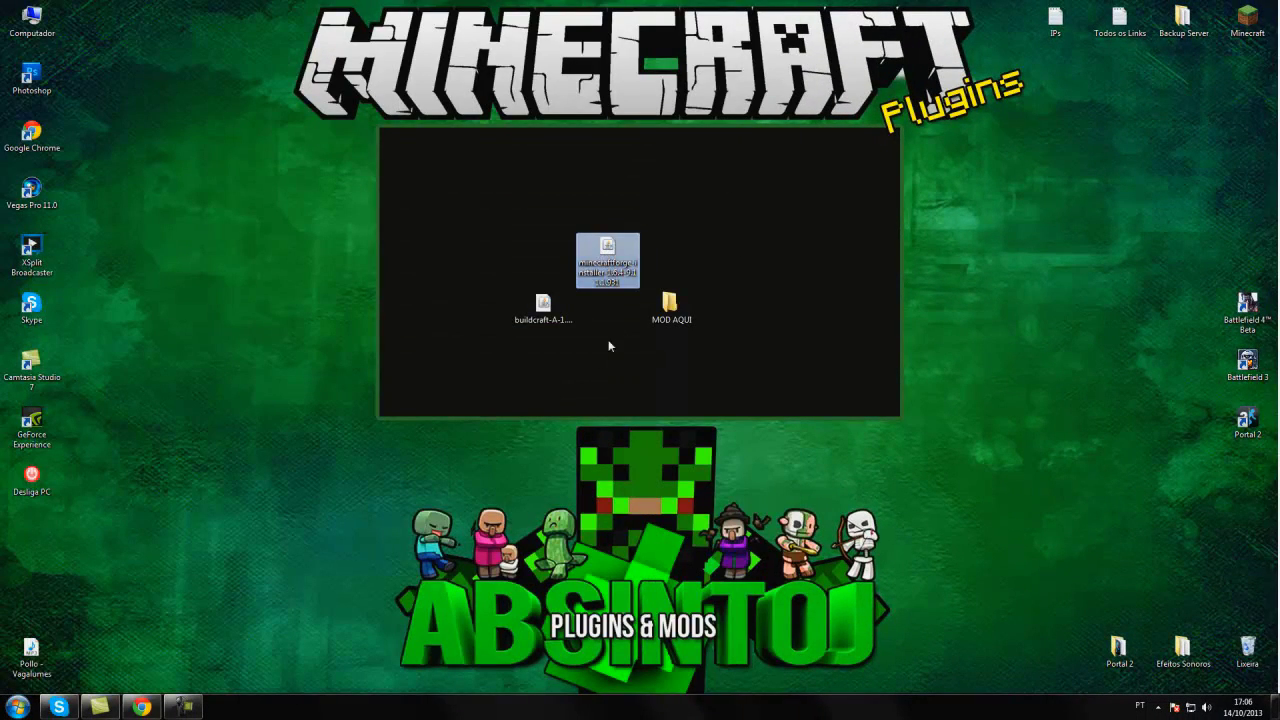
double_click(613, 258)
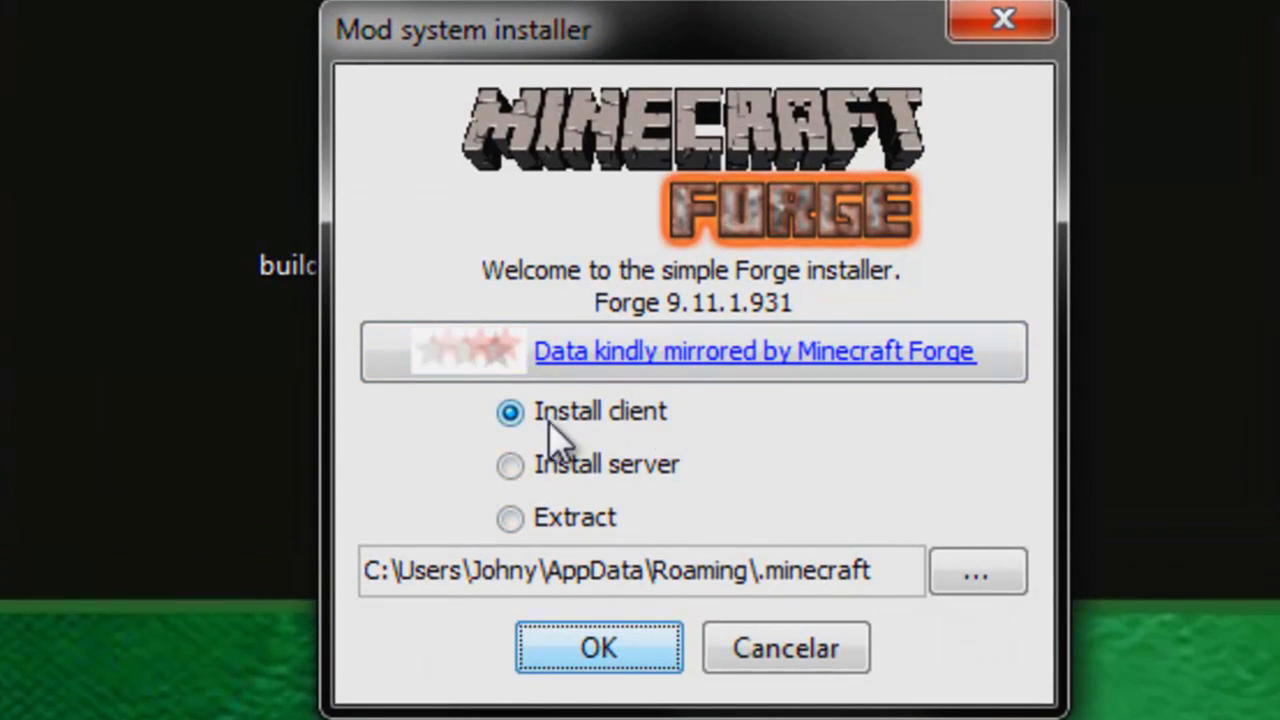
left_click(514, 463)
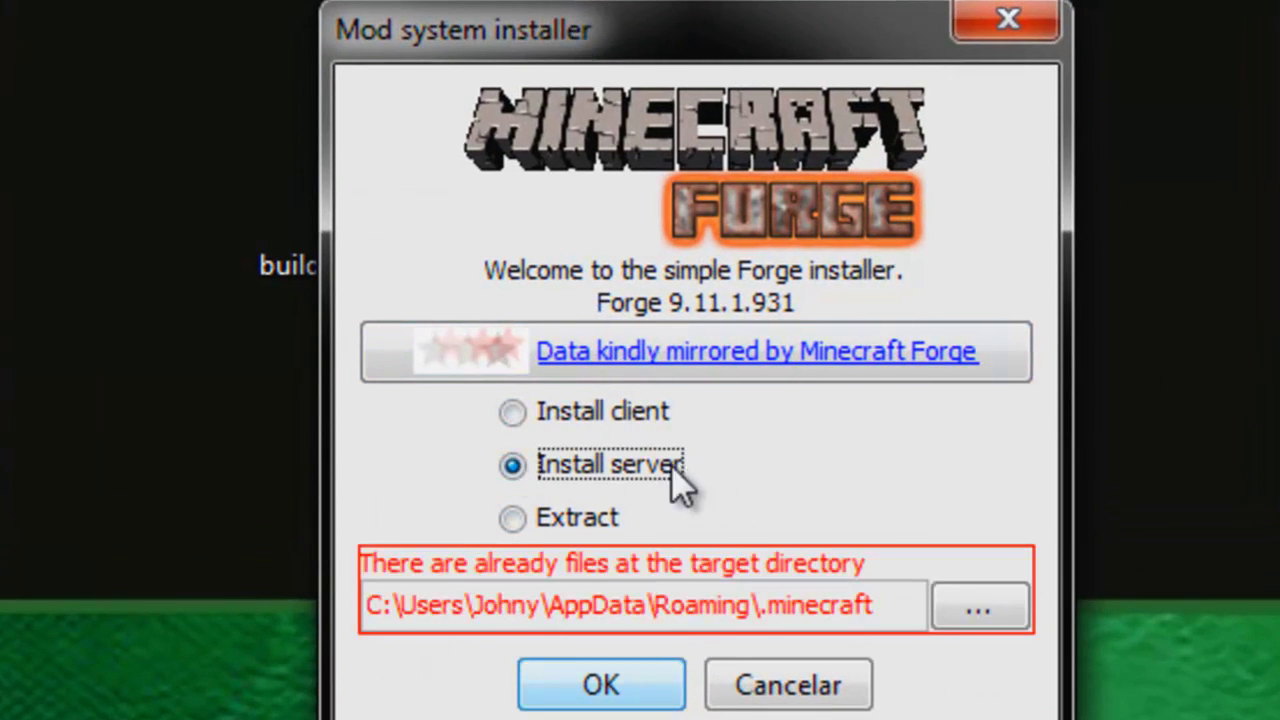
left_click(512, 411)
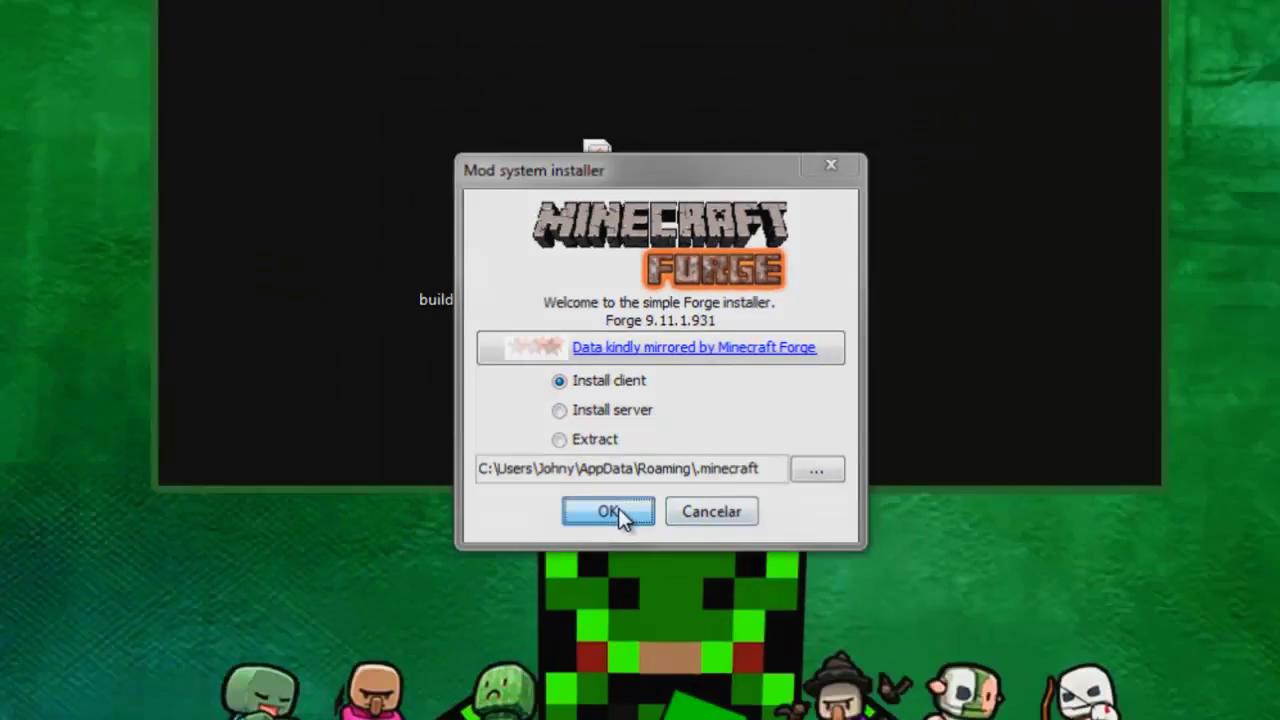
left_click(630, 655)
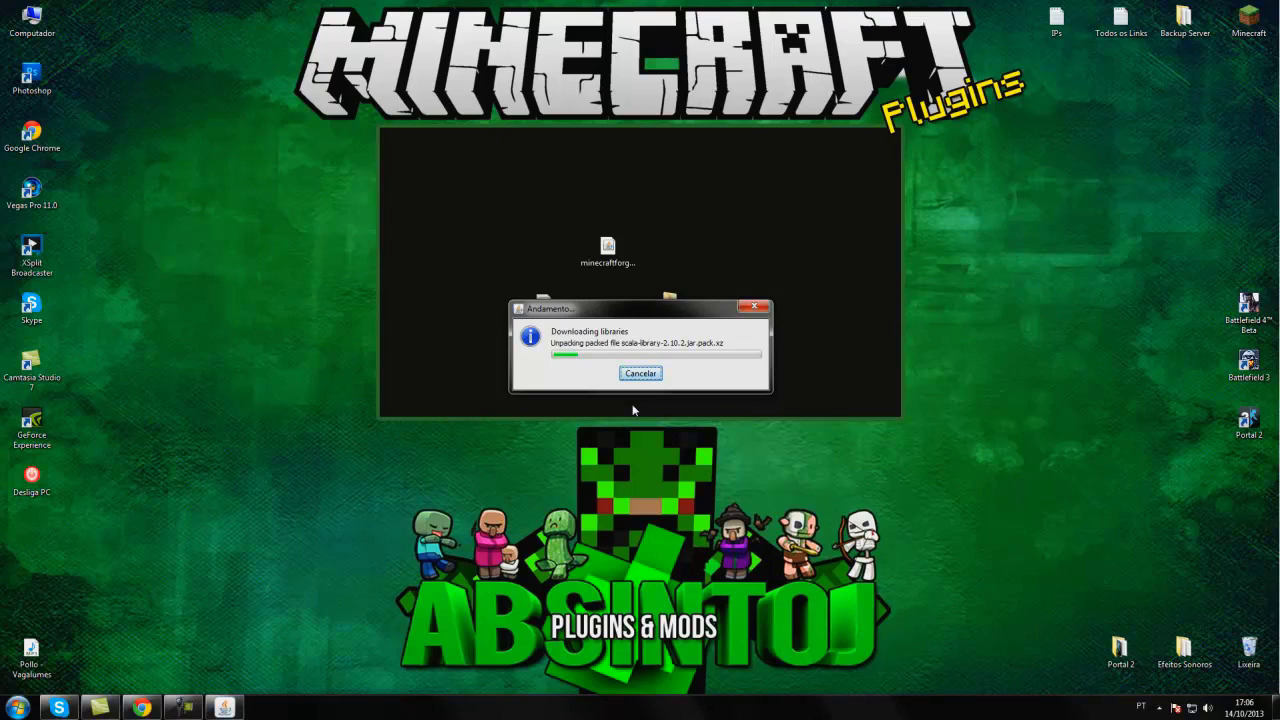
left_click_drag(613, 317, 585, 351)
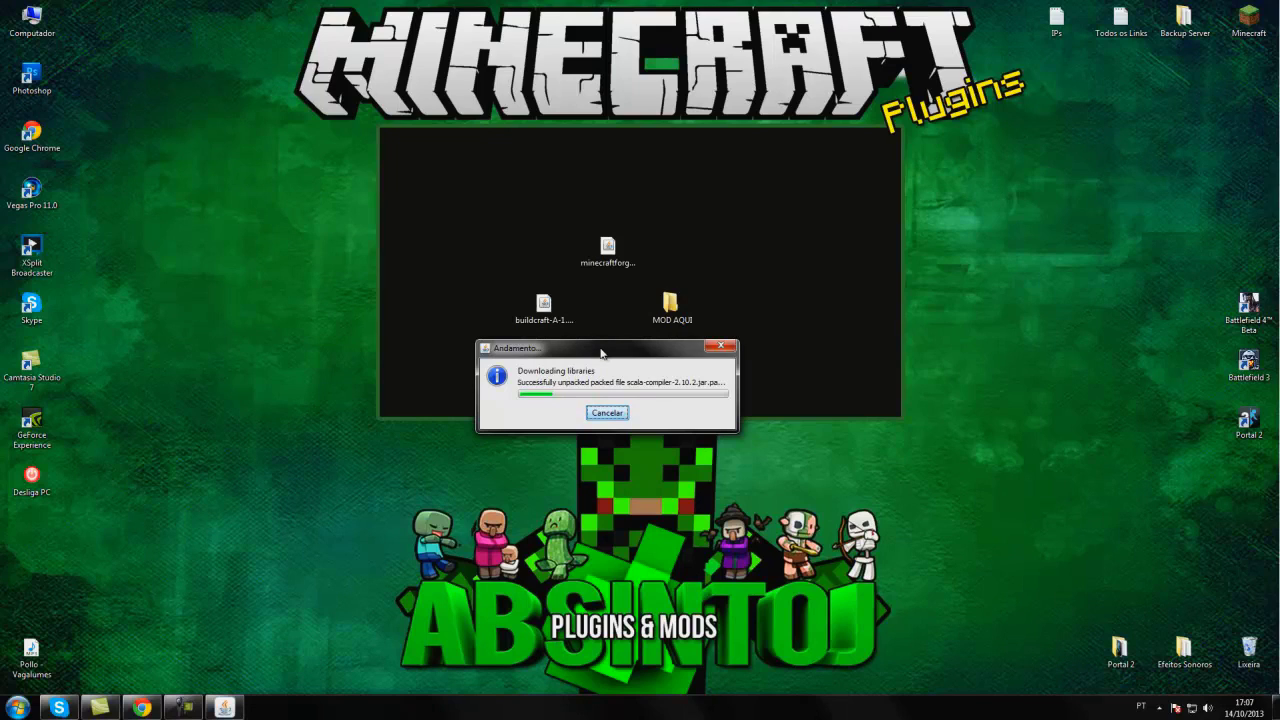
left_click(641, 369)
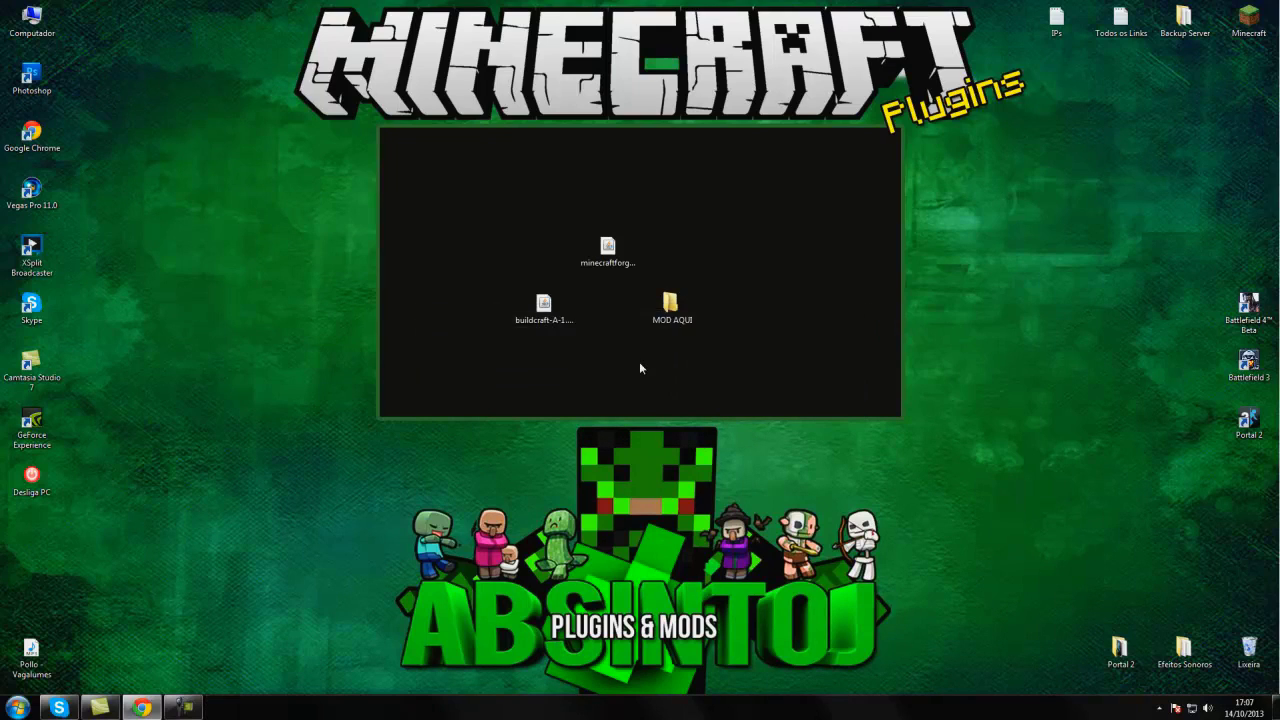
Open the .minecraft folder inside the %appdata% directory.
left_click(16, 707)
type("%appda")
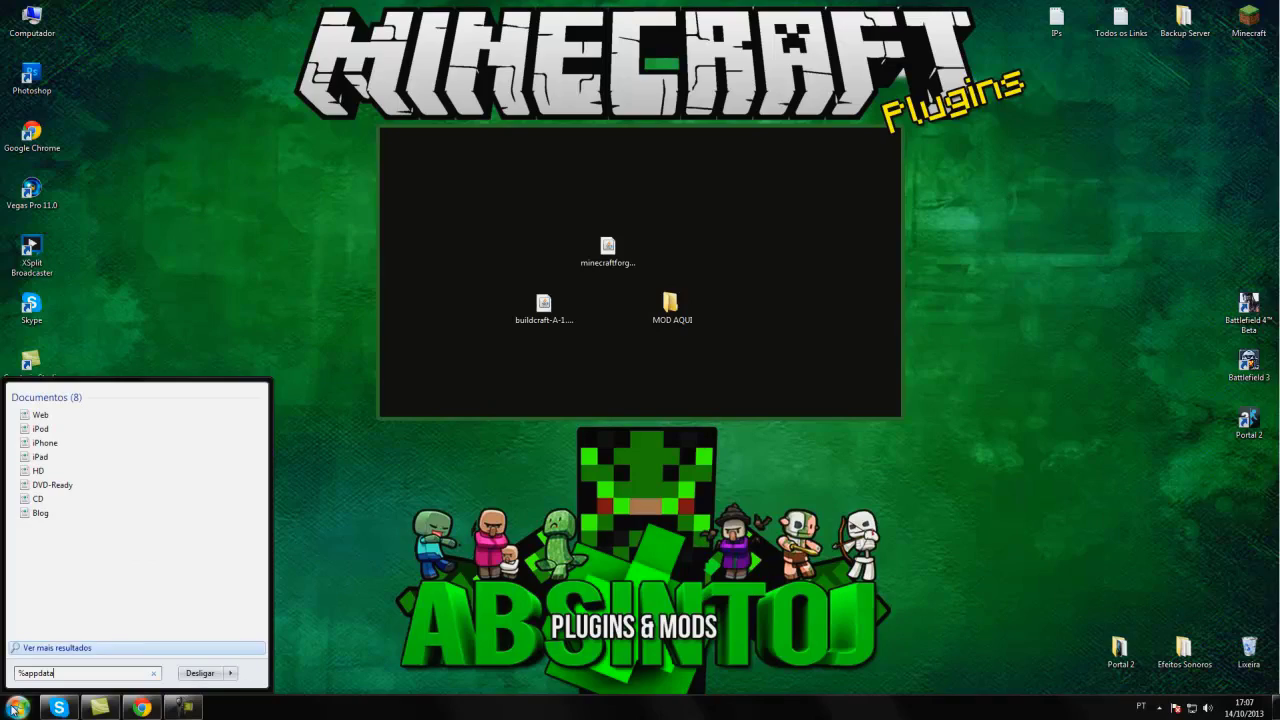
type("ta")
key("Return")
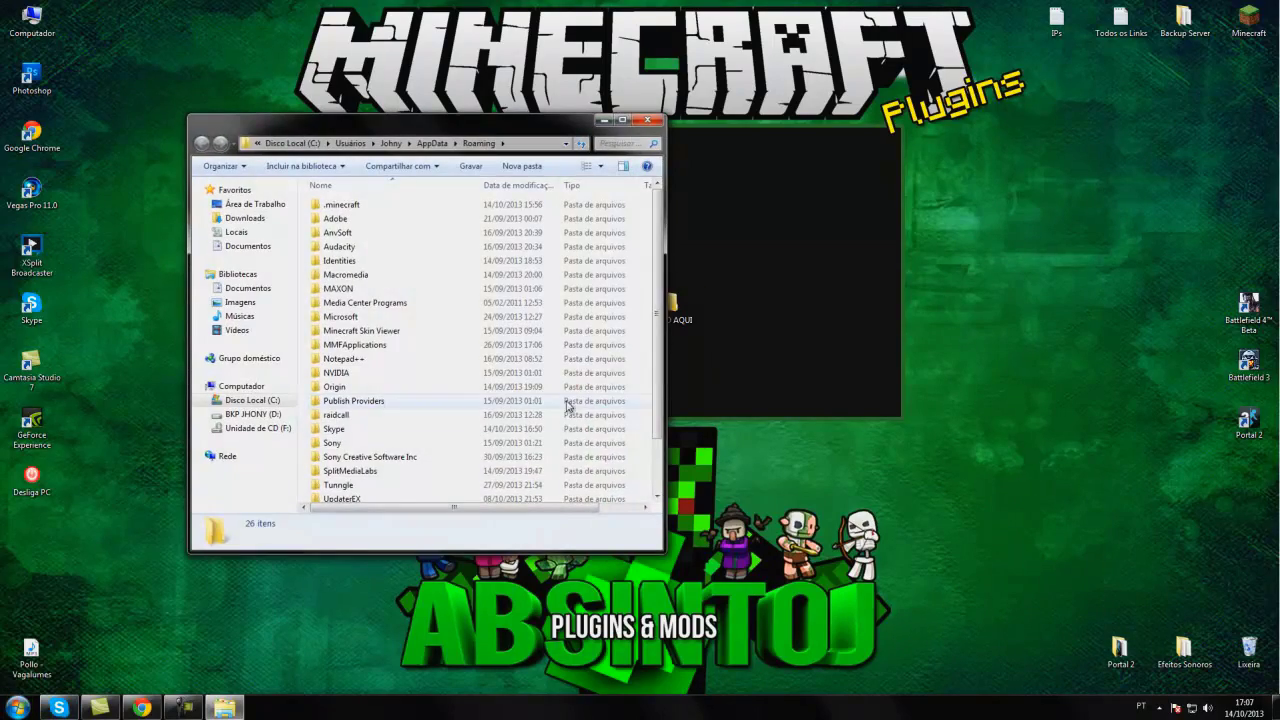
left_click_drag(584, 136, 801, 145)
left_click(573, 214)
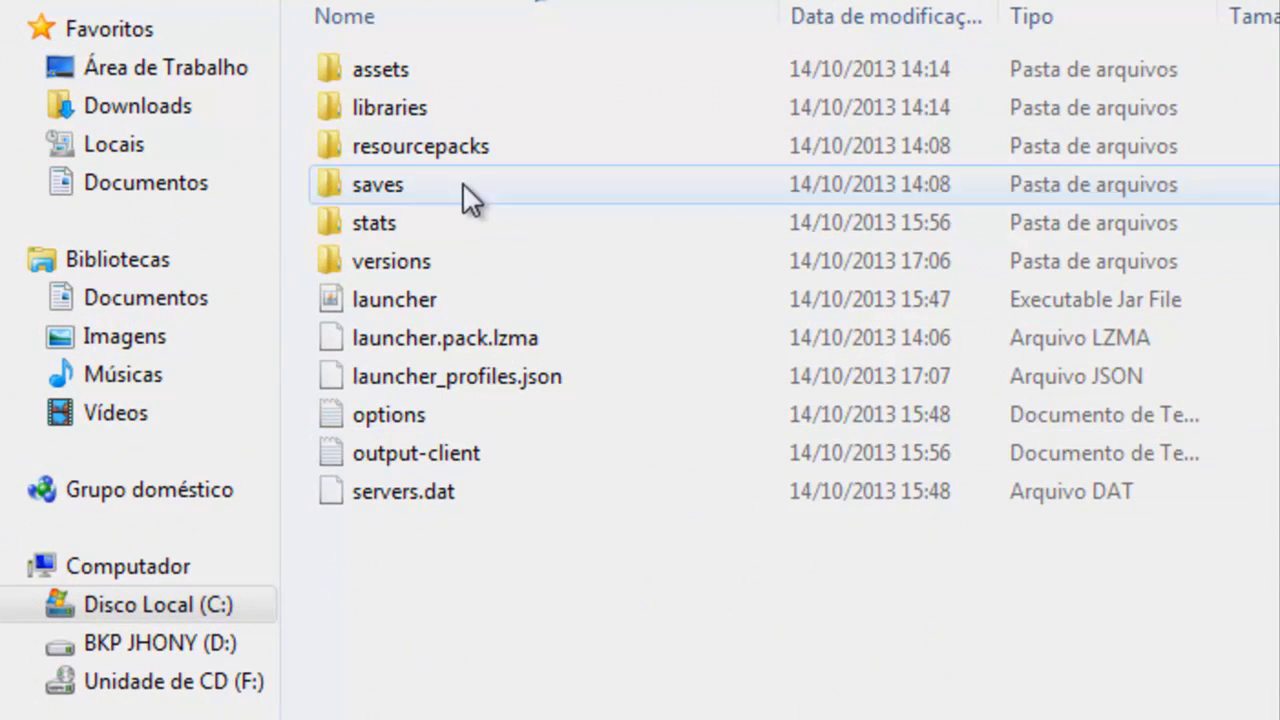
Check the contents of the versions folder, return to .minecraft and minimize the window.
double_click(426, 263)
left_click(480, 115)
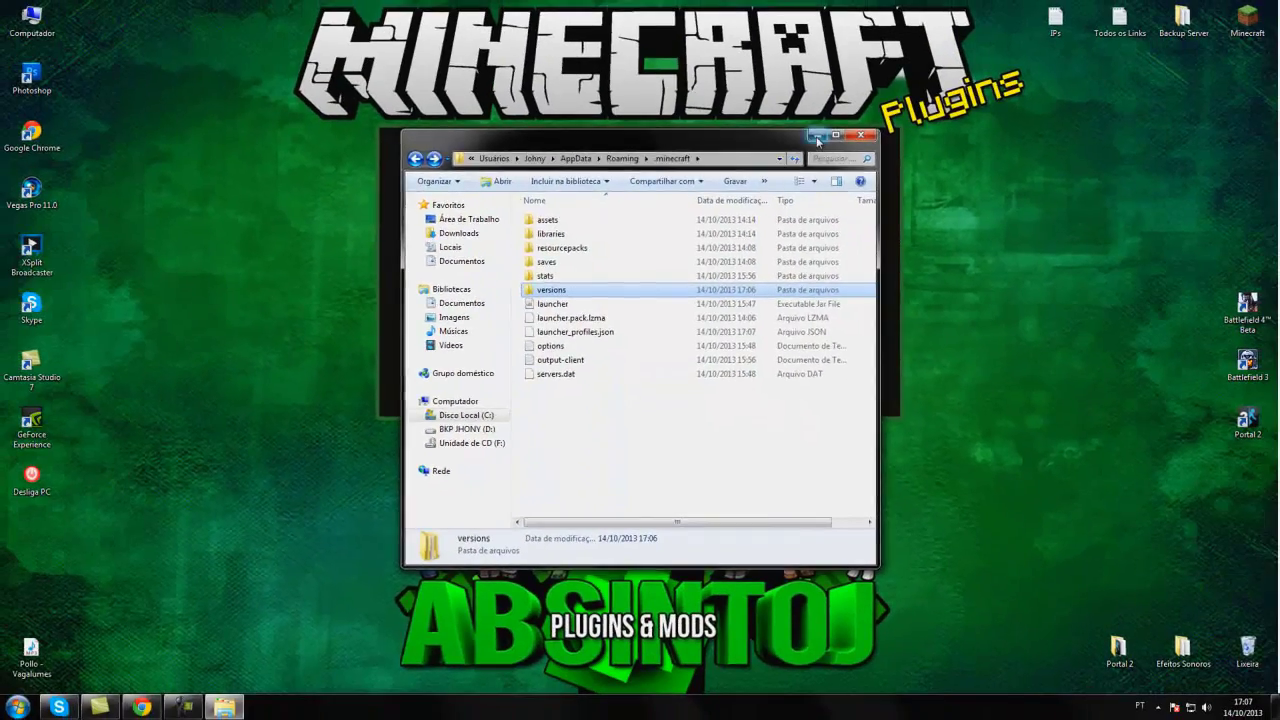
key("super+d")
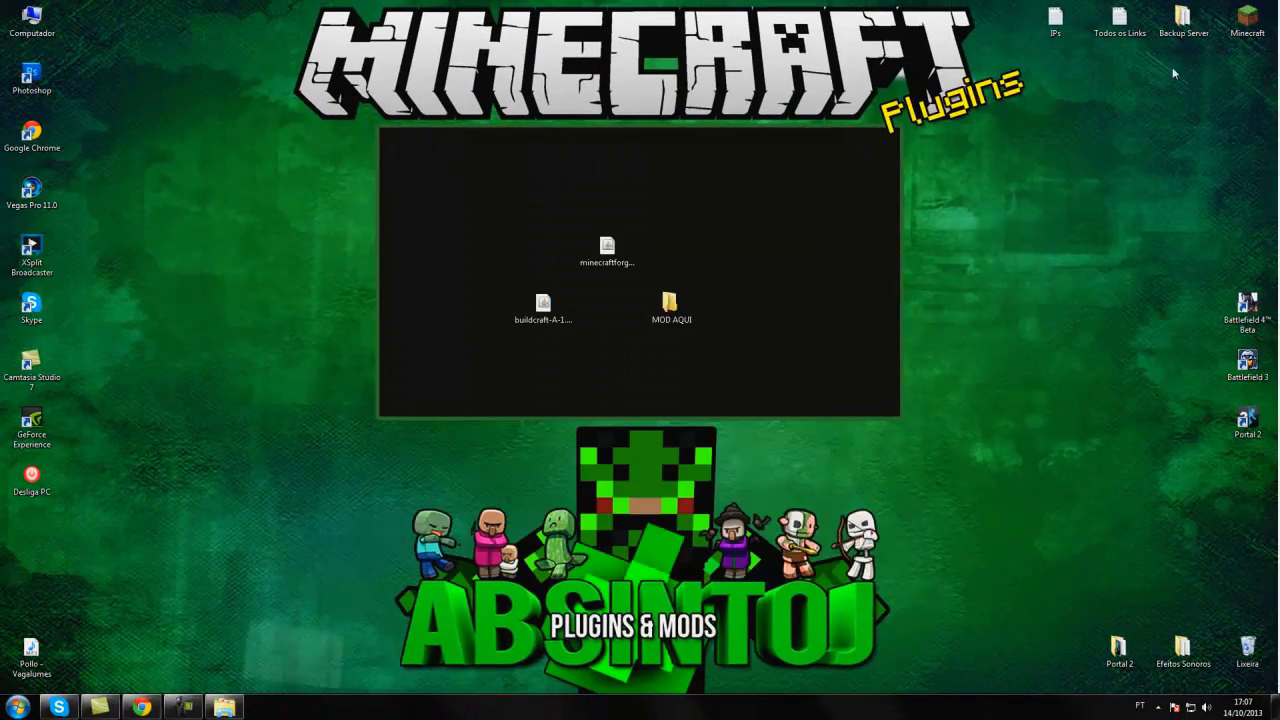
Open the Minecraft launcher and save the current profile with its version set to release 1.6.4-Forge9.11.1.931.
double_click(1247, 20)
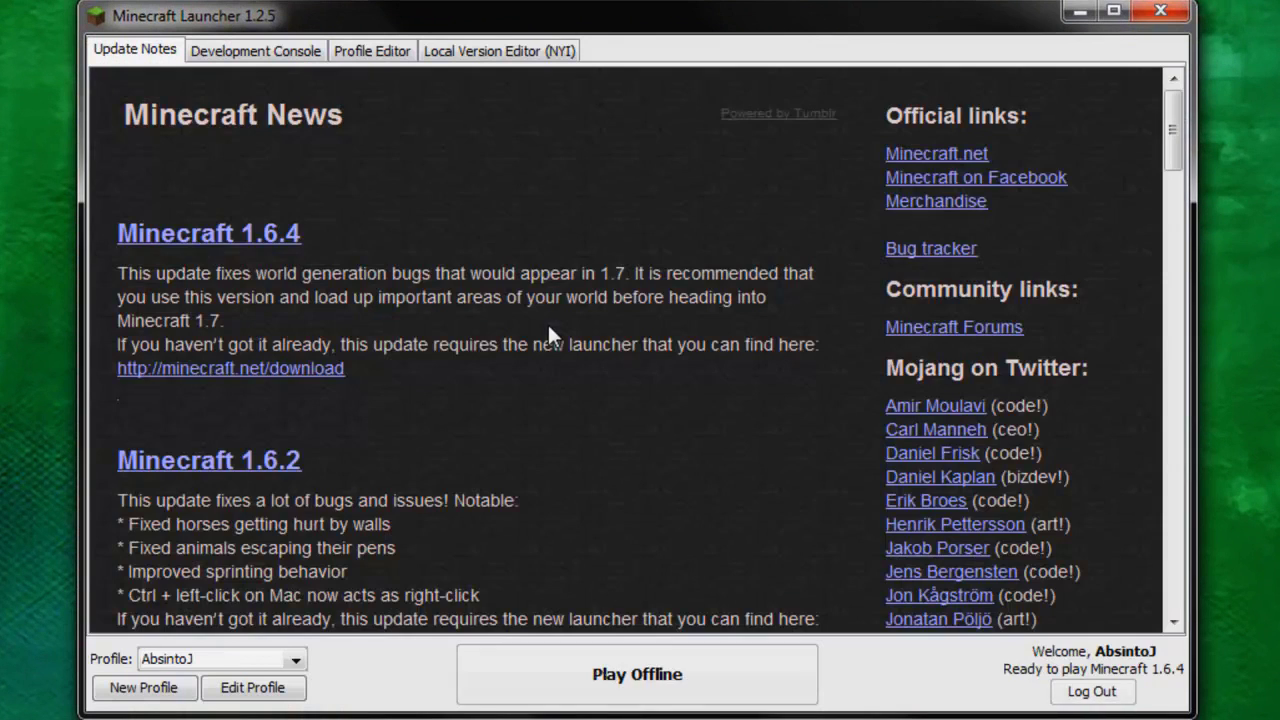
left_click(255, 690)
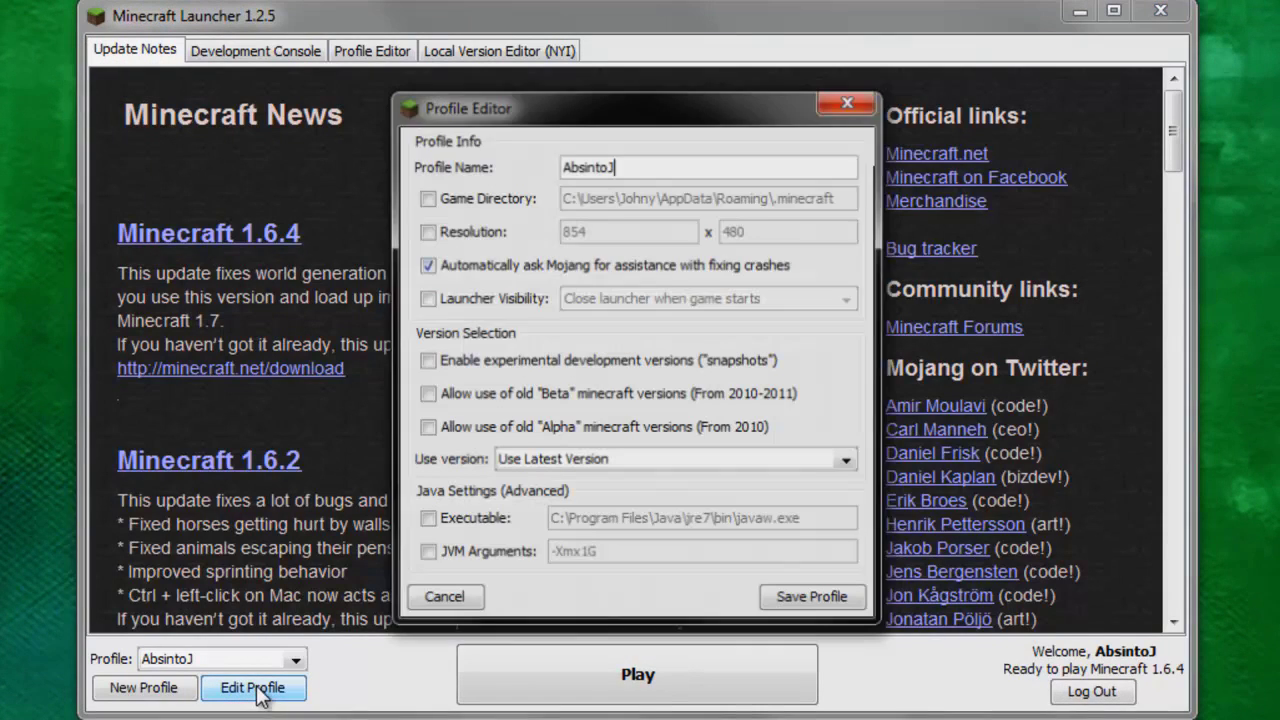
left_click(676, 462)
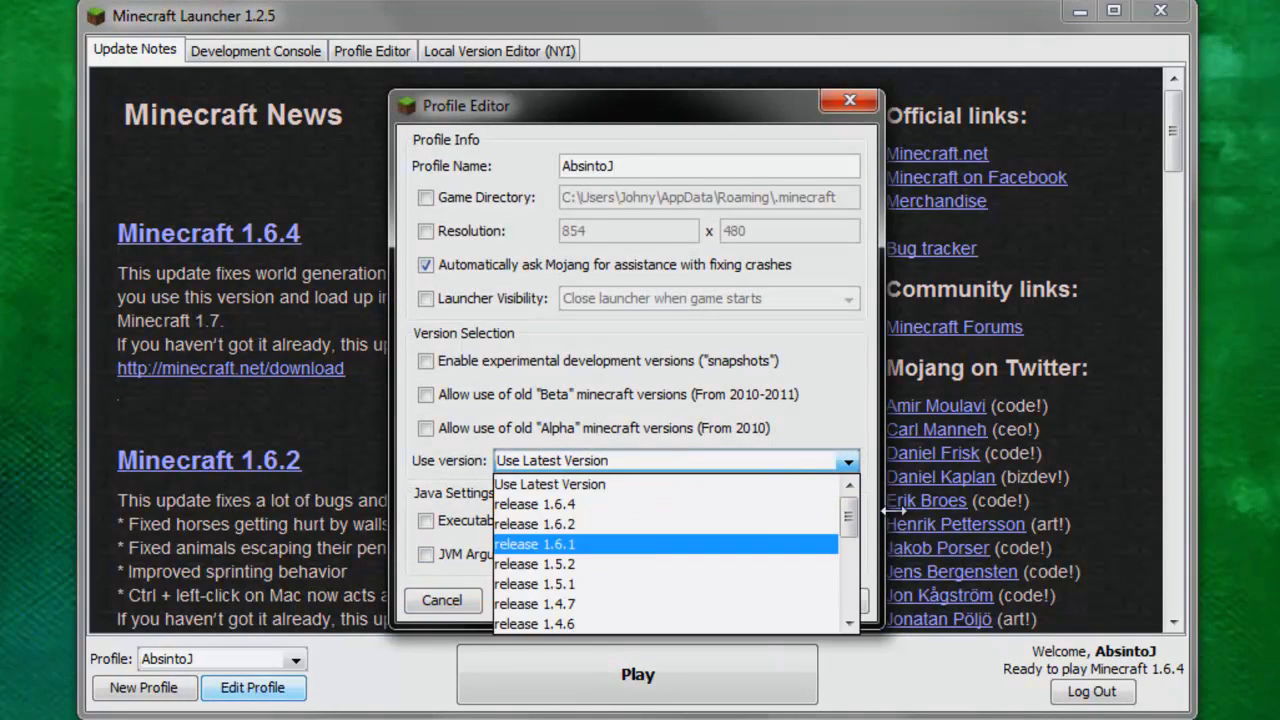
left_click_drag(849, 528, 852, 612)
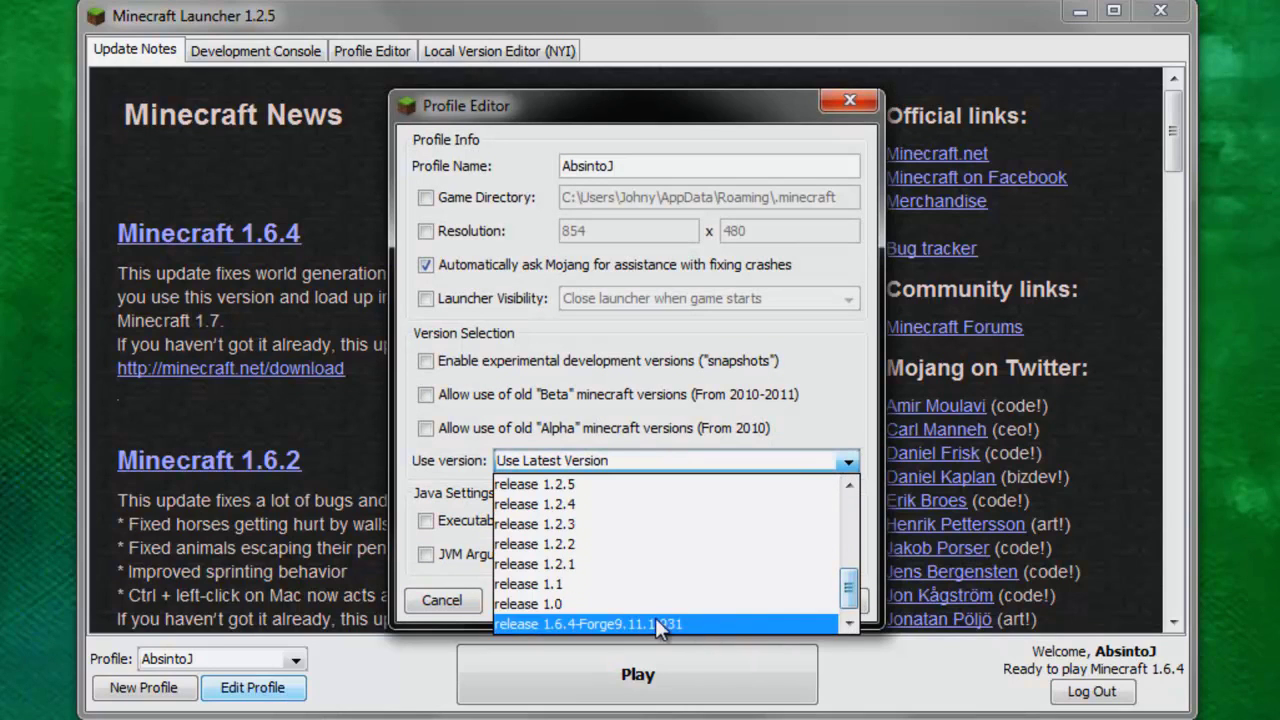
left_click(661, 617)
left_click(820, 598)
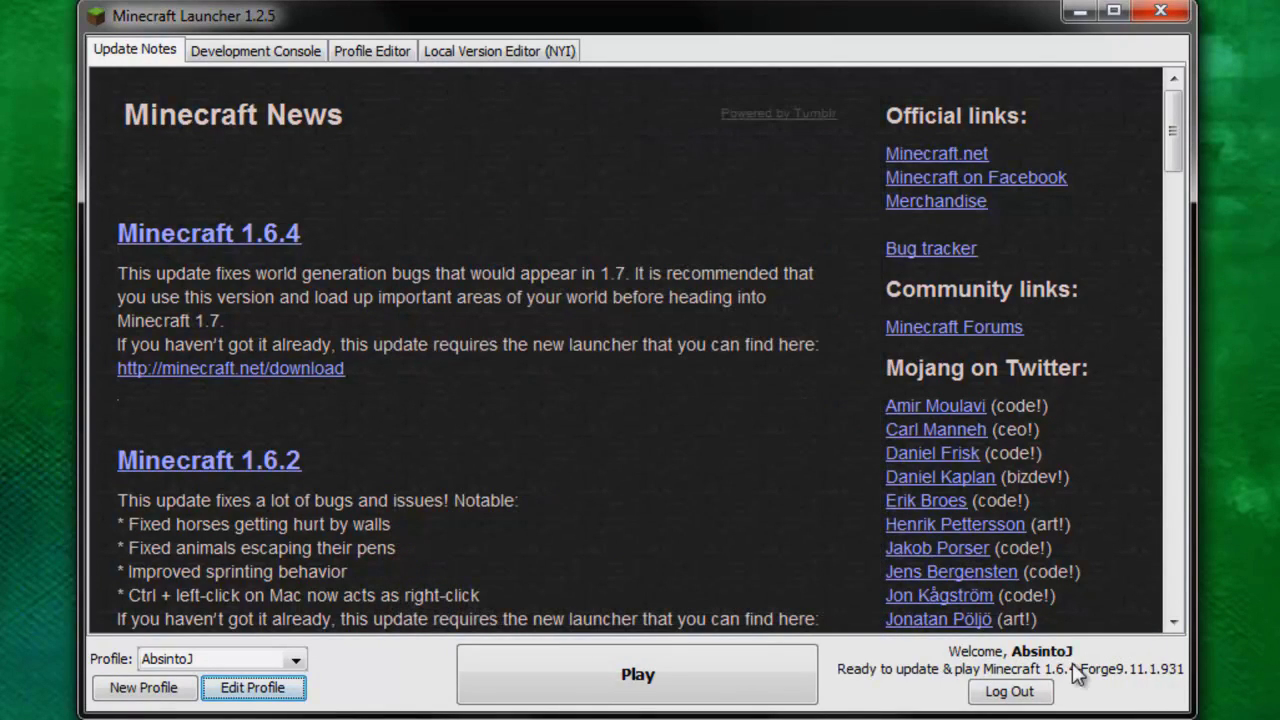
Start the game, review the Minecraft Coder Pack, Forge Mod Loader and Minecraft Forge entries in the mod list, and close the game.
left_click(716, 690)
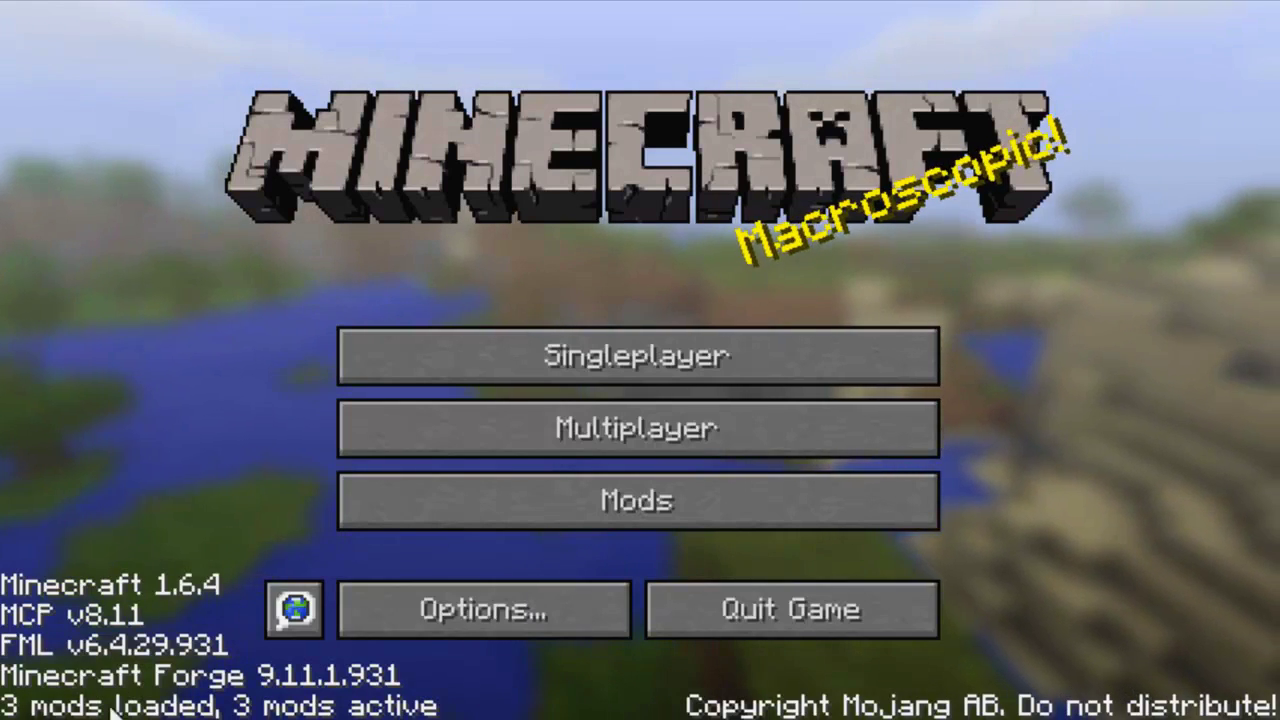
left_click(719, 505)
left_click(218, 242)
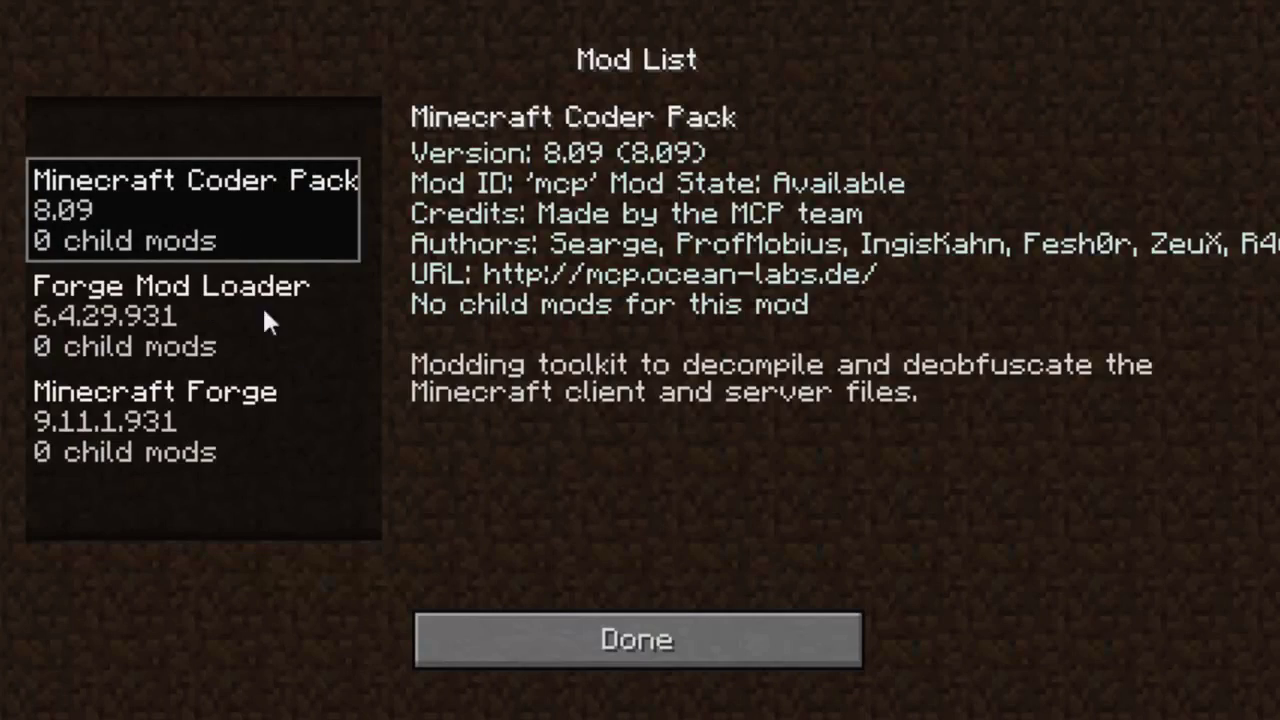
left_click(250, 335)
left_click(232, 420)
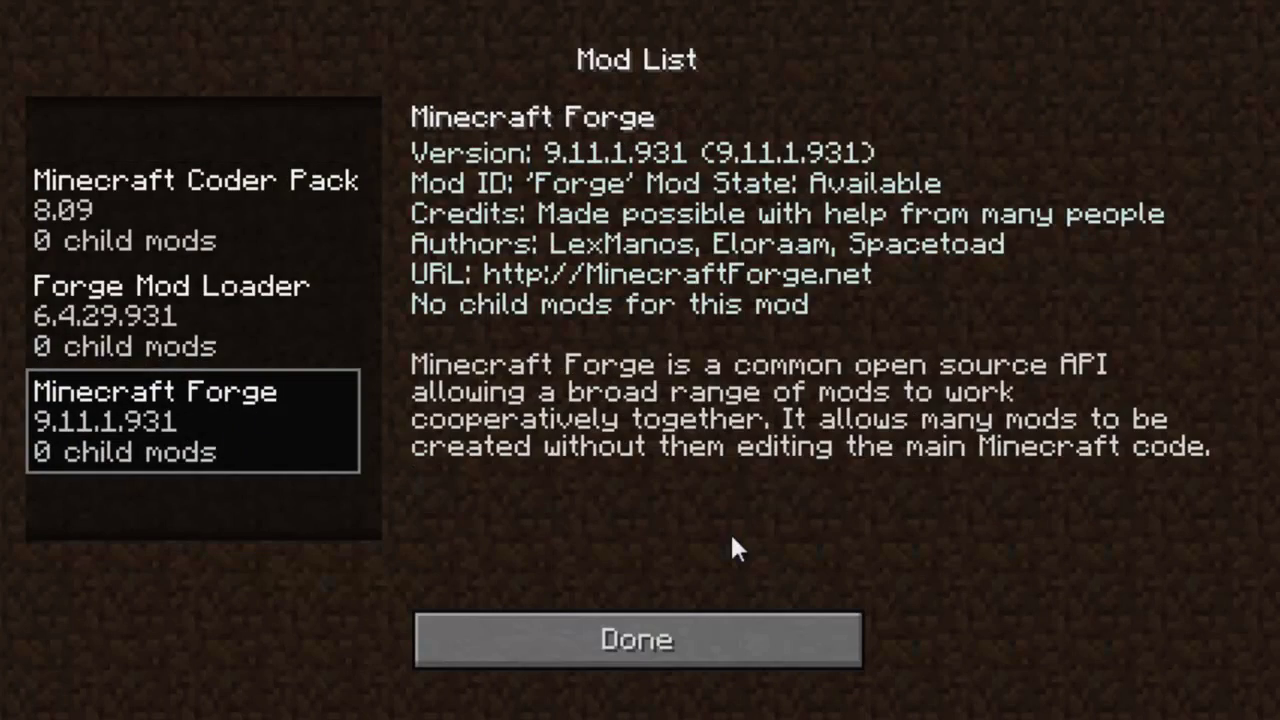
left_click(720, 640)
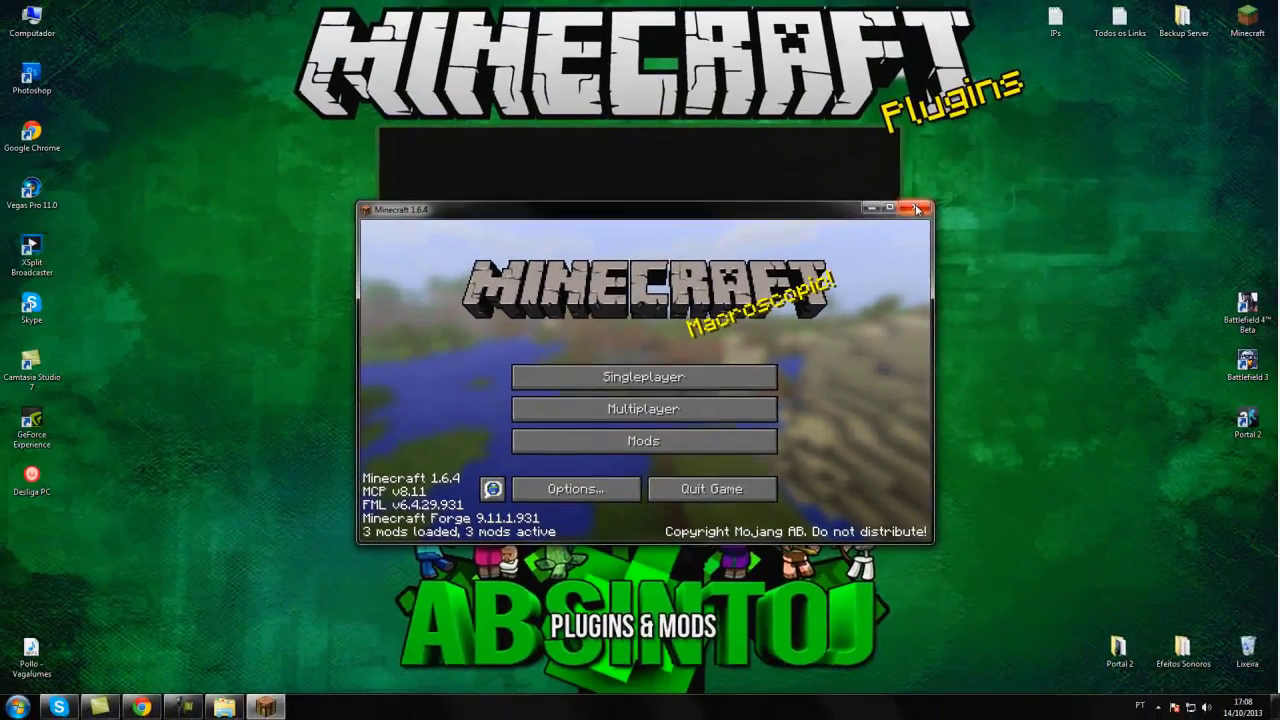
left_click(916, 208)
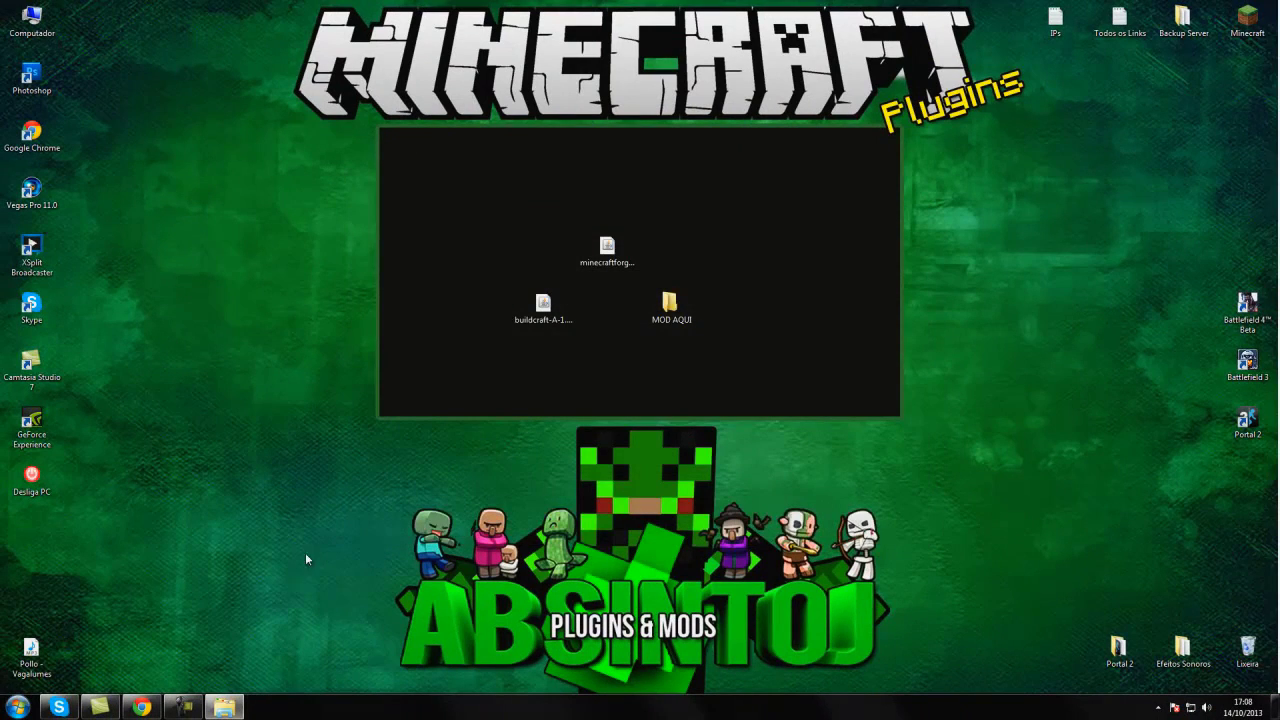
Copy buildcraft-A-1.6.2-4.1.0 from the desktop into the mods folder of .minecraft, then go back and minimize the folder window.
left_click(224, 707)
left_click_drag(640, 140, 938, 134)
left_click(846, 256)
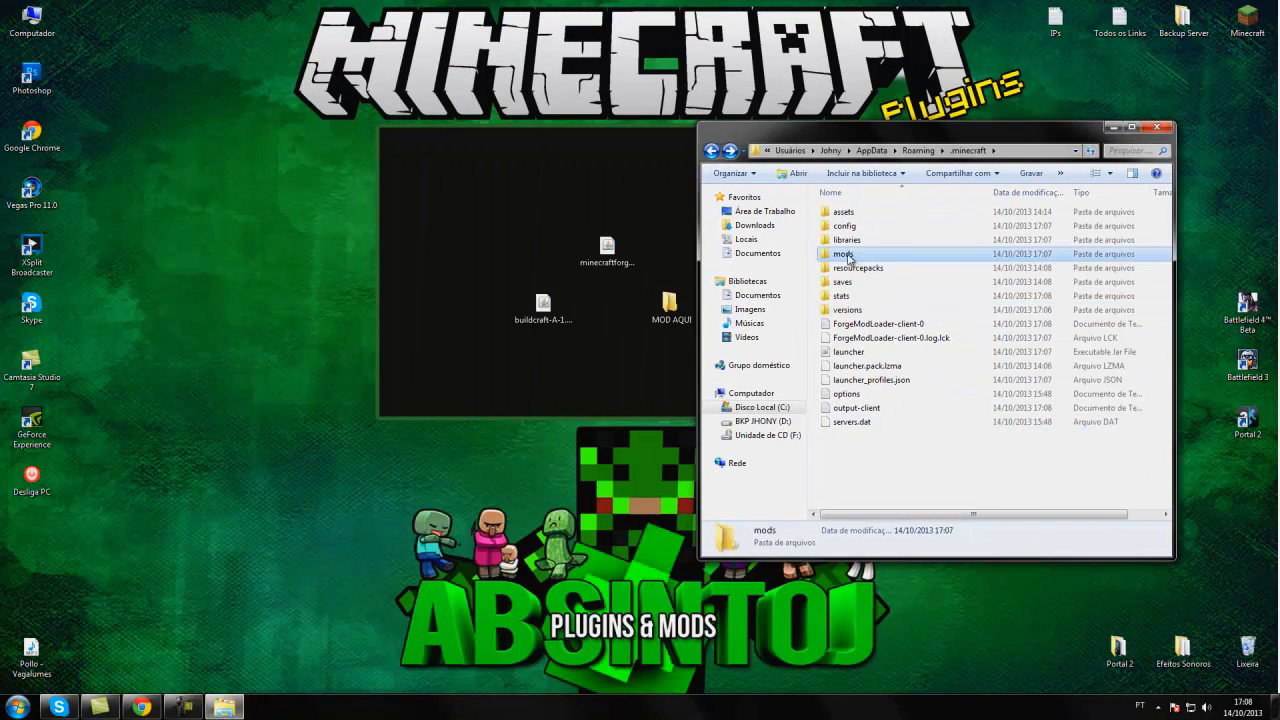
double_click(857, 258)
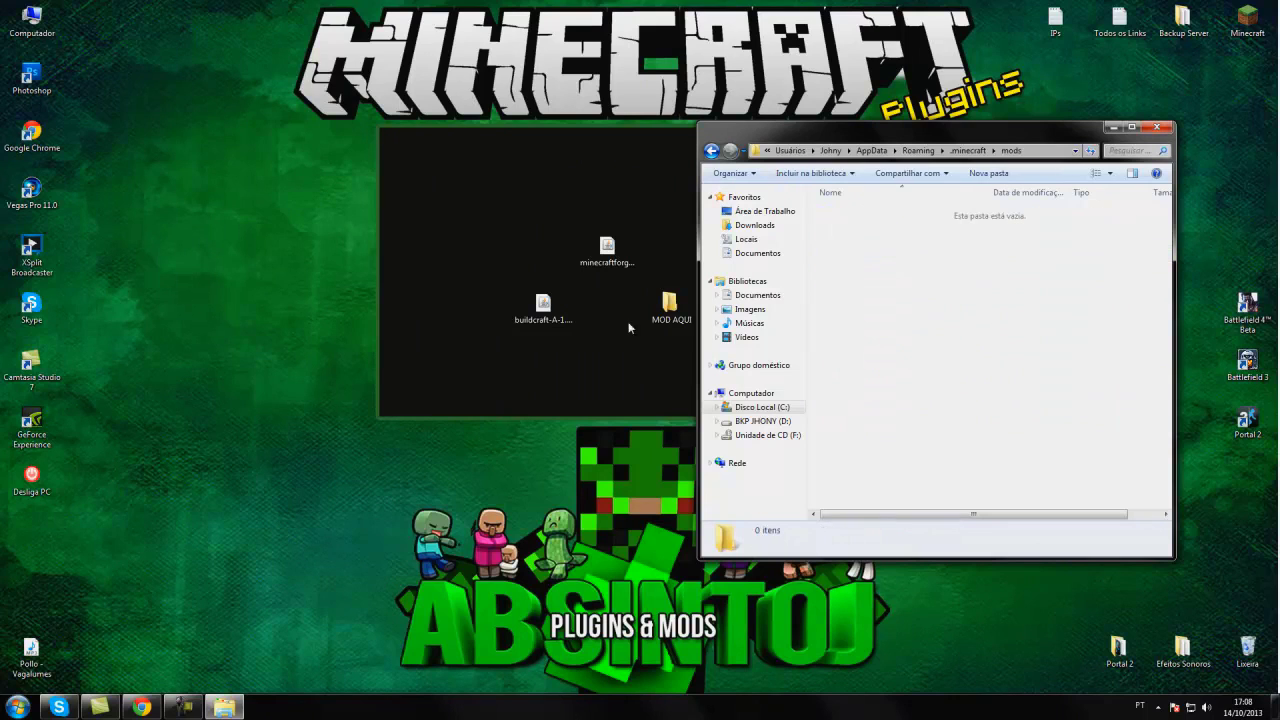
left_click(543, 310)
left_click_drag(543, 310, 929, 300)
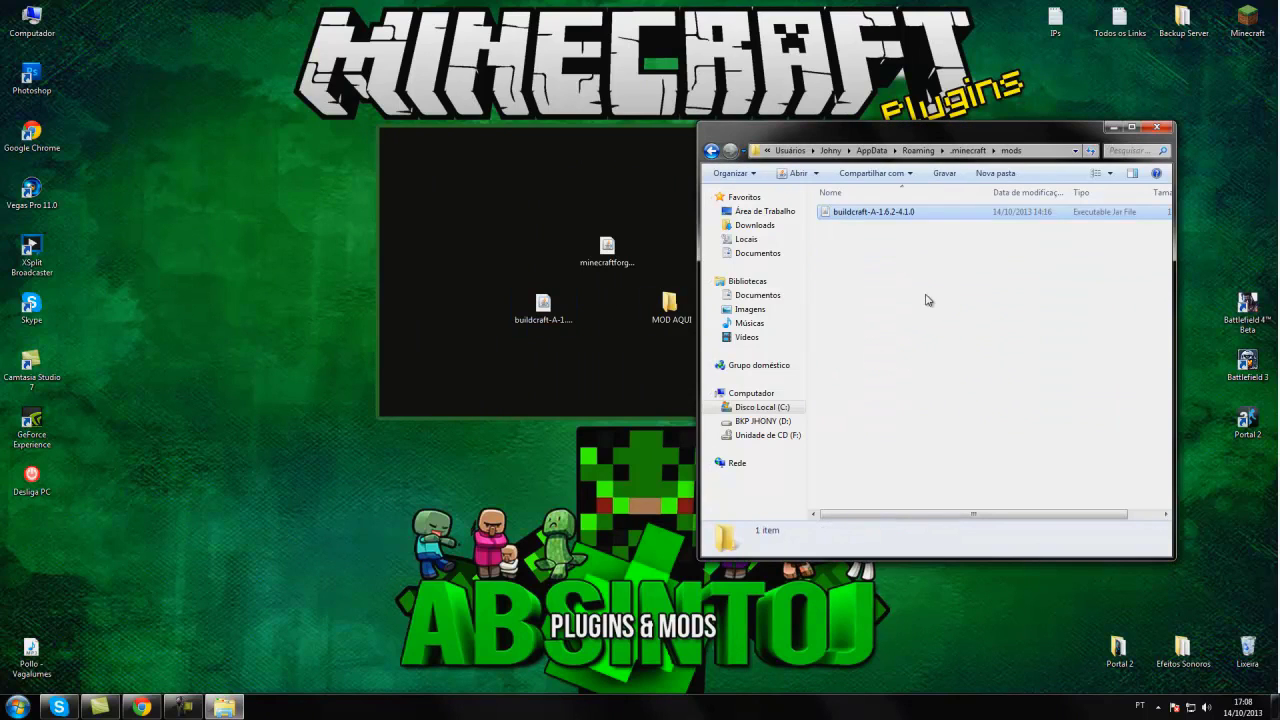
left_click(552, 314)
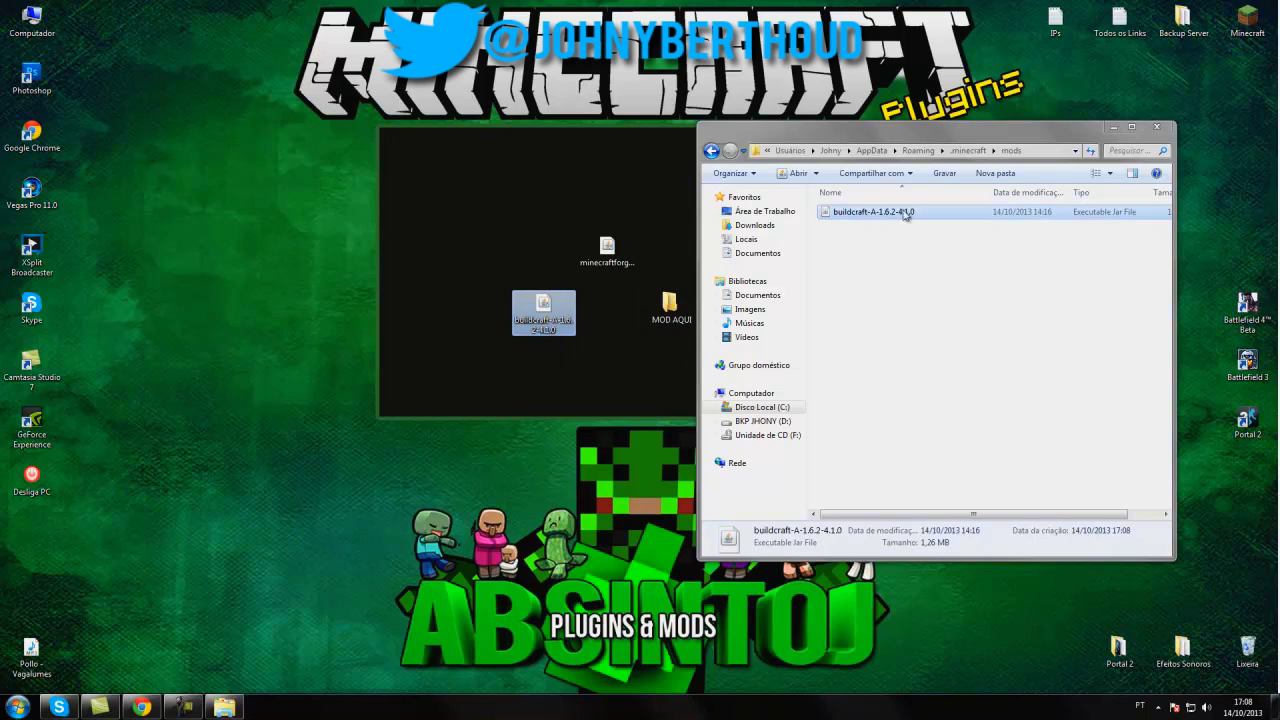
left_click(711, 150)
left_click(1112, 127)
Start the modded game from the launcher and create a new singleplayer world named New World in Creative mode.
double_click(1247, 18)
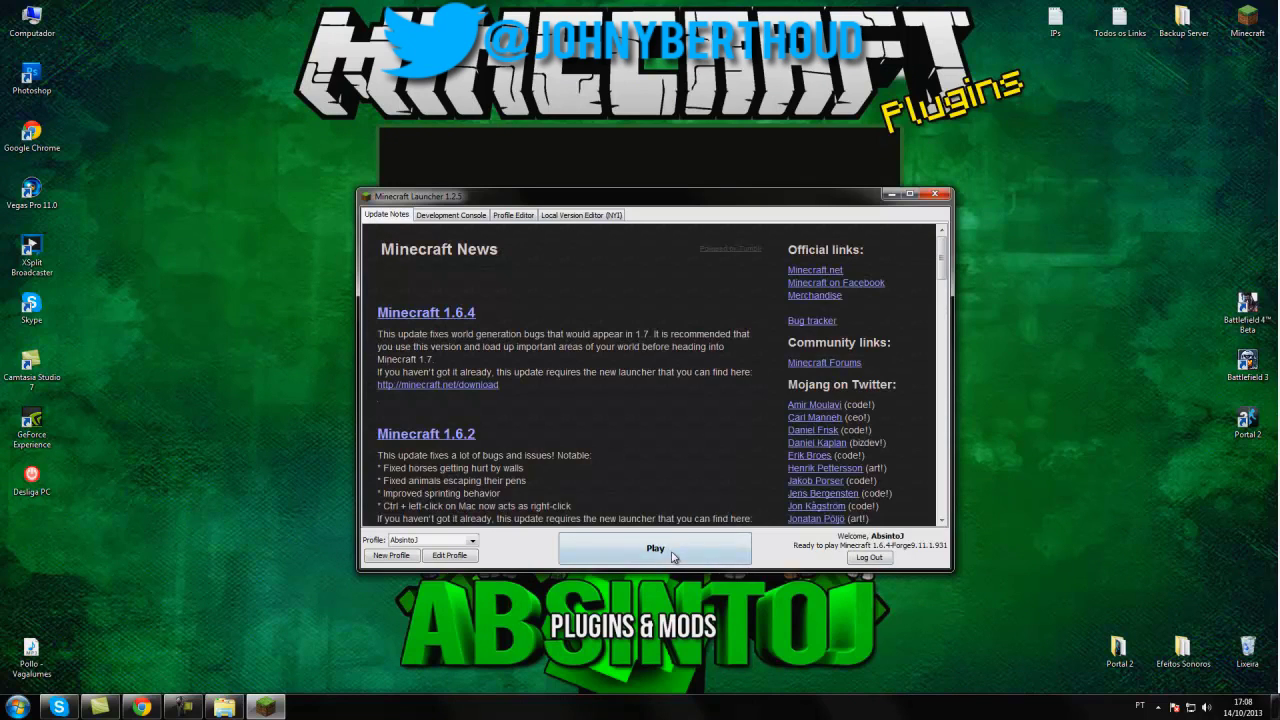
left_click(656, 552)
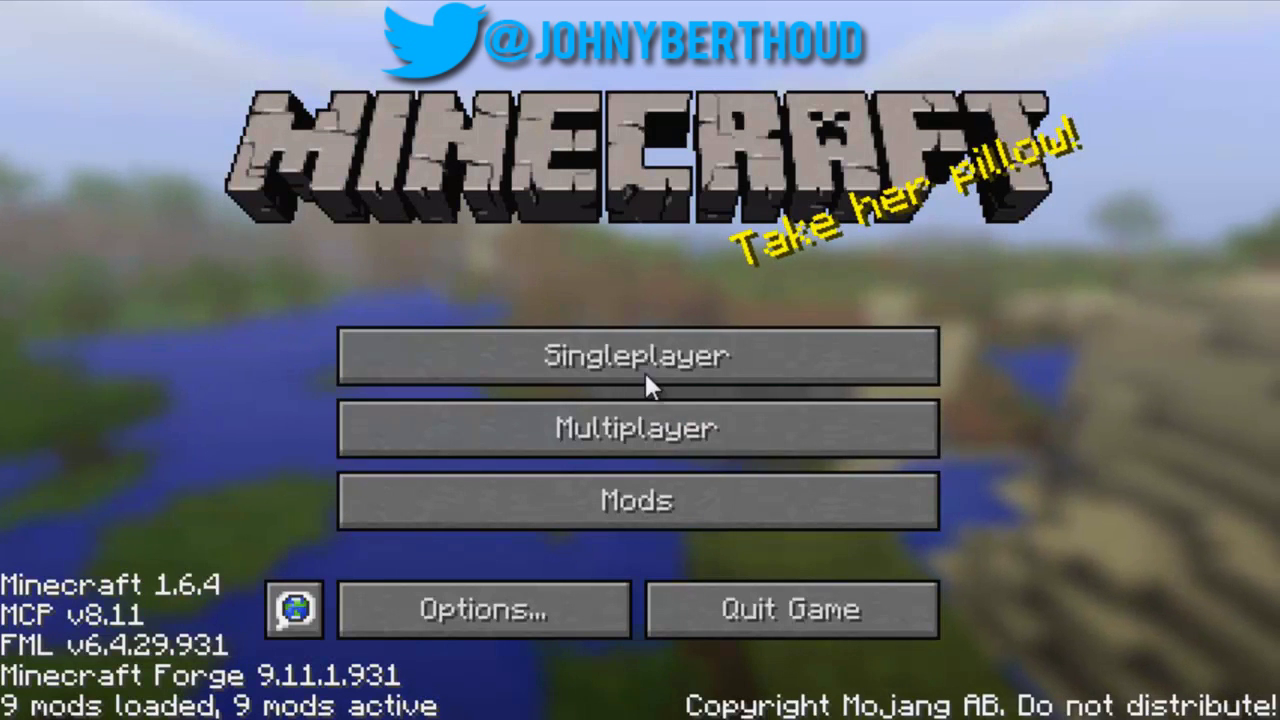
left_click(651, 372)
left_click(930, 597)
left_click(714, 400)
left_click(712, 398)
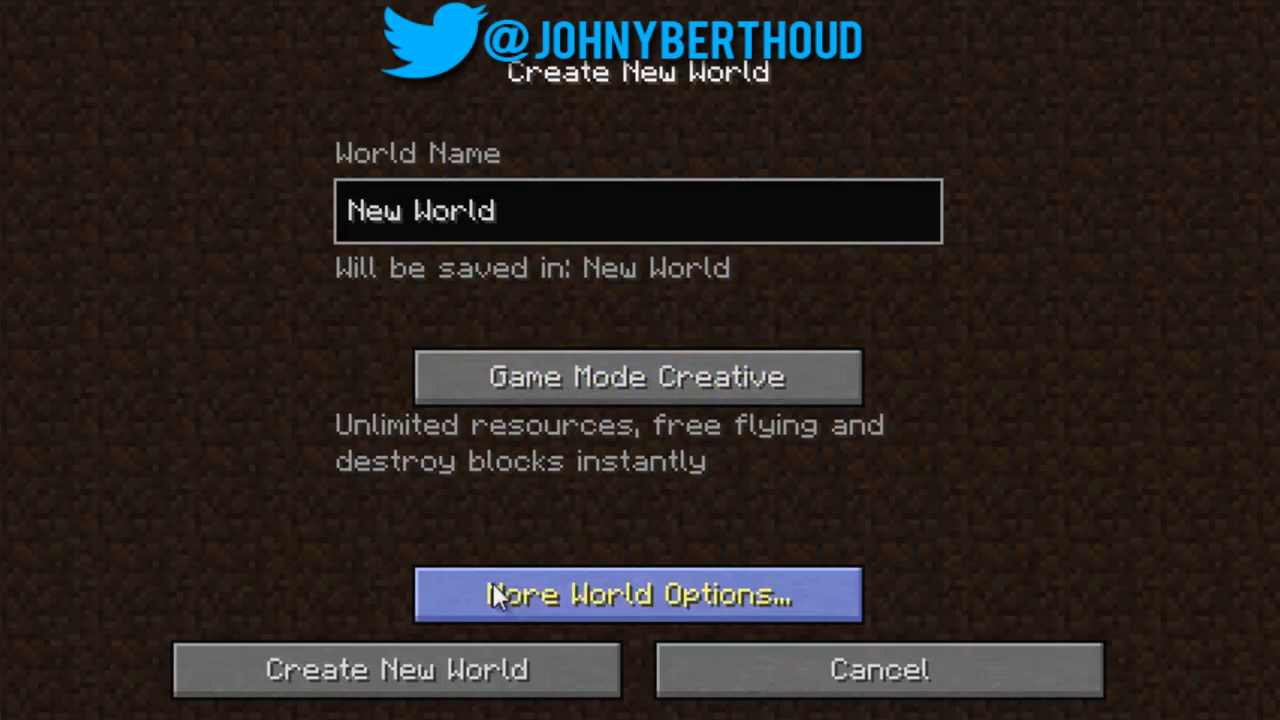
left_click(492, 670)
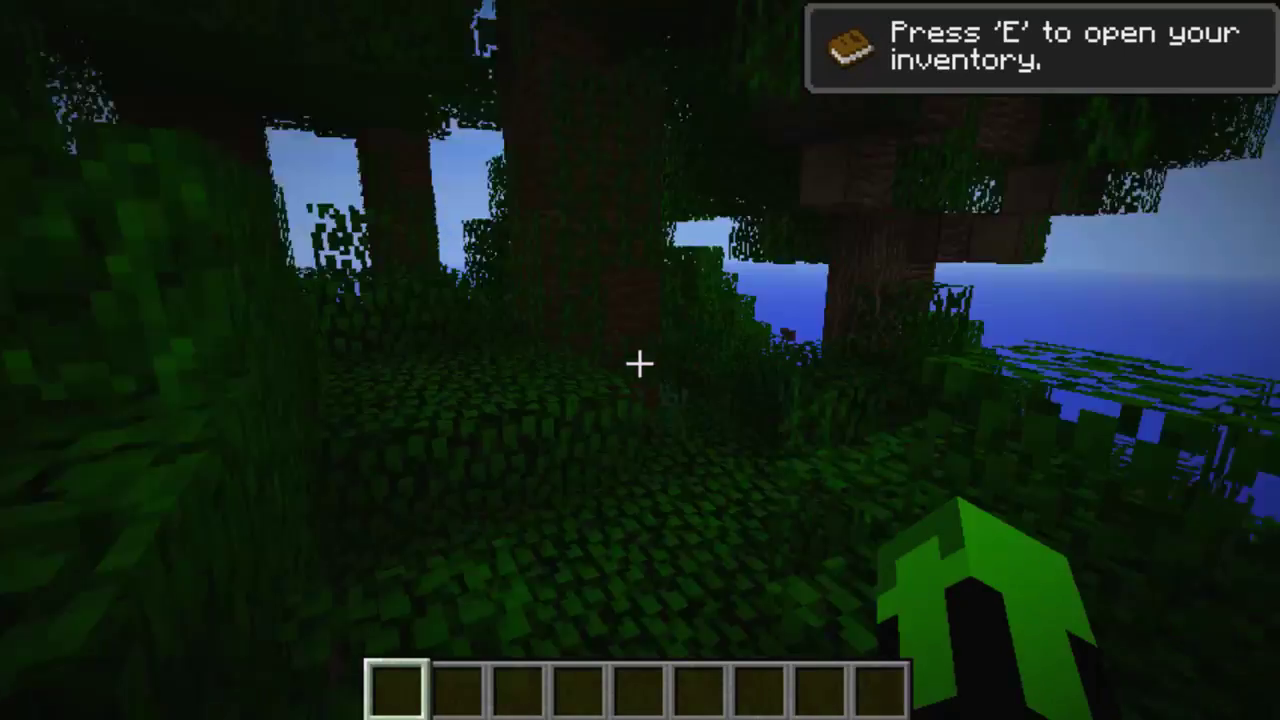
Set the graphics quality to Fast in the video settings, then return to the world and walk through the jungle.
key("w")
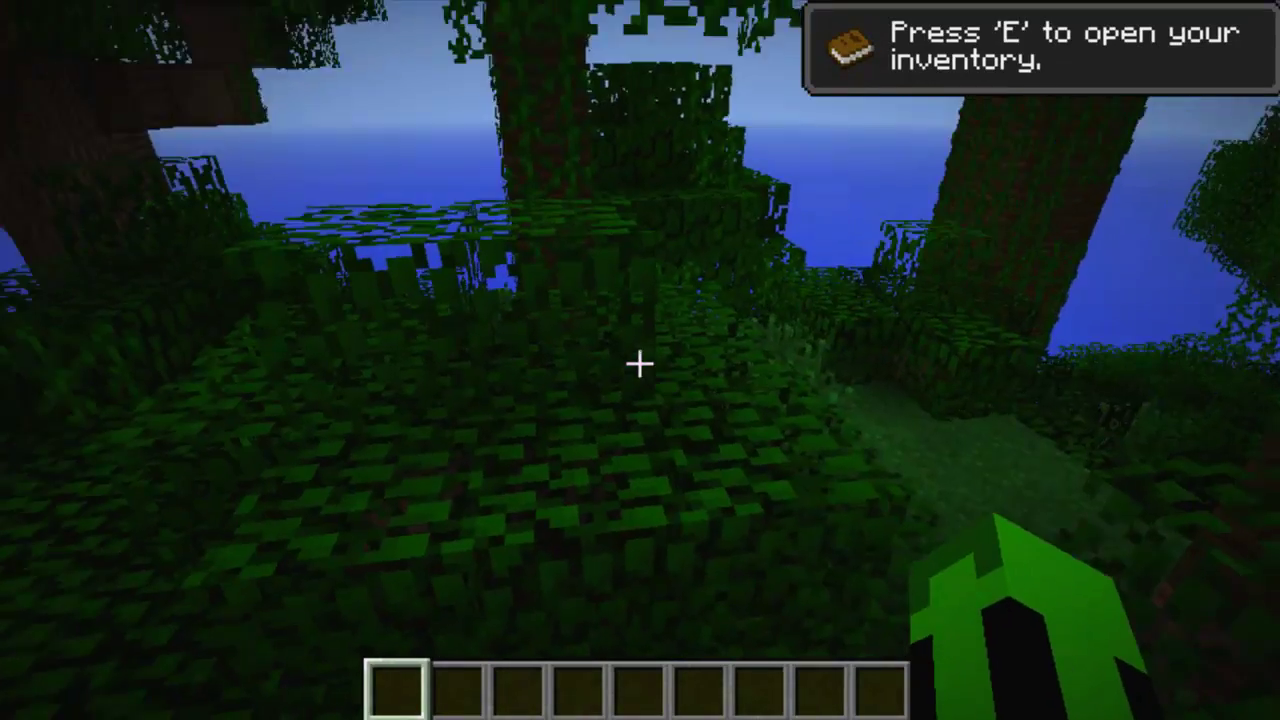
key("Escape")
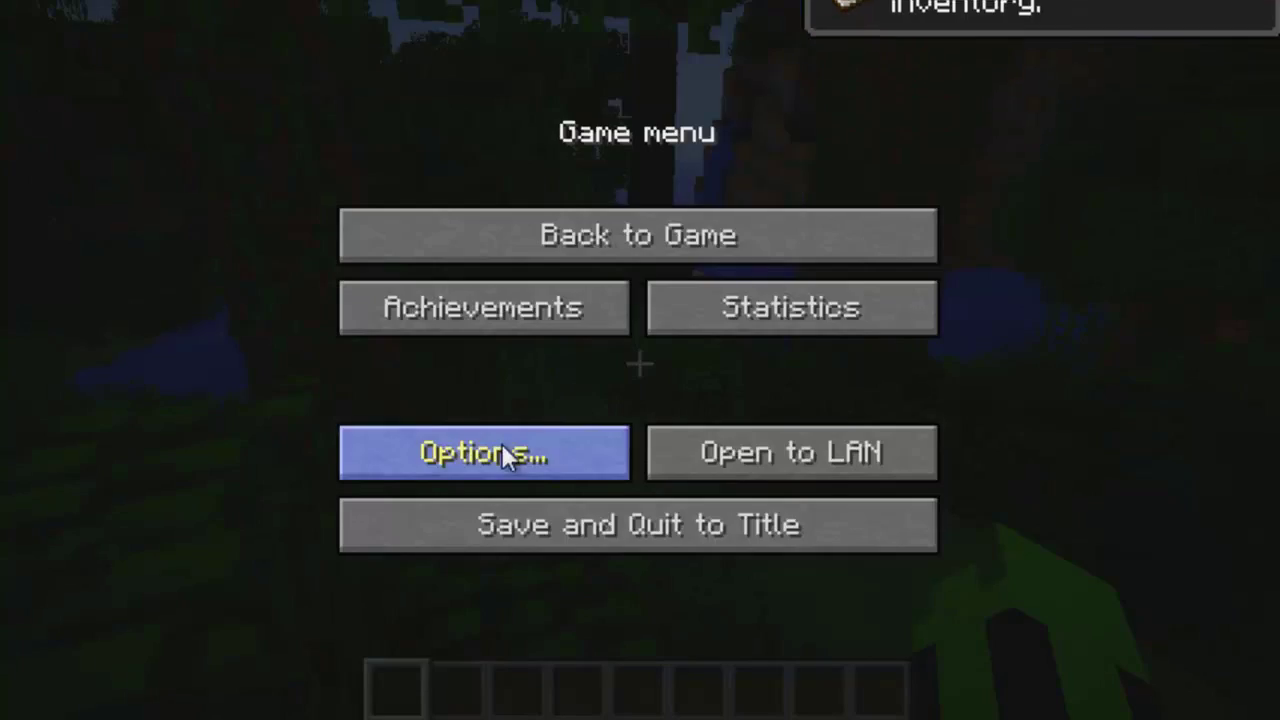
left_click(508, 451)
left_click(514, 424)
left_click(509, 134)
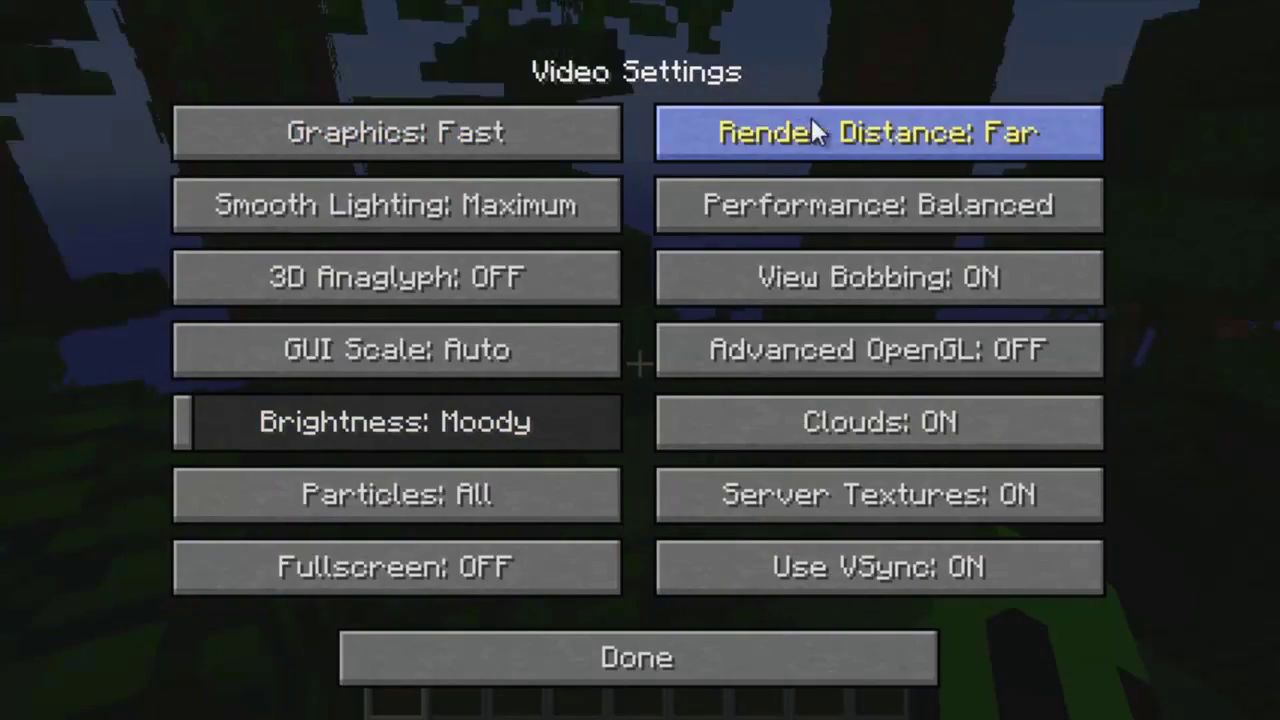
key("Escape")
key("w")
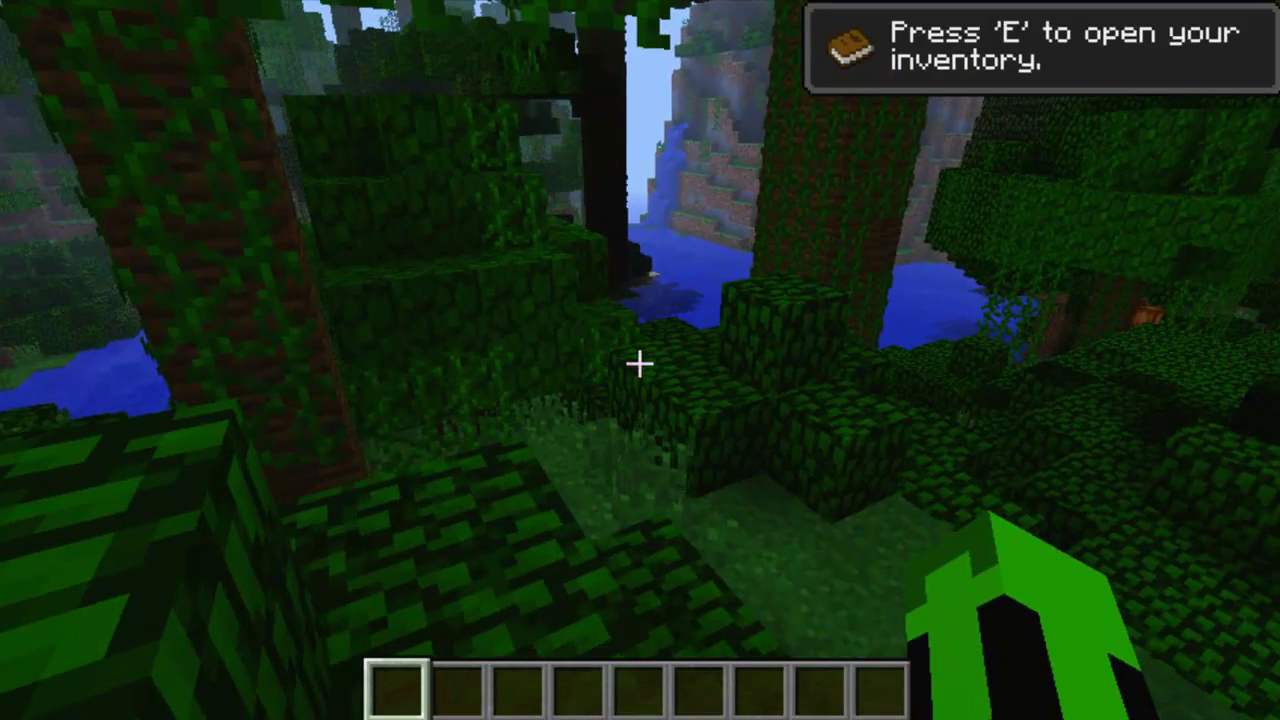
key("w")
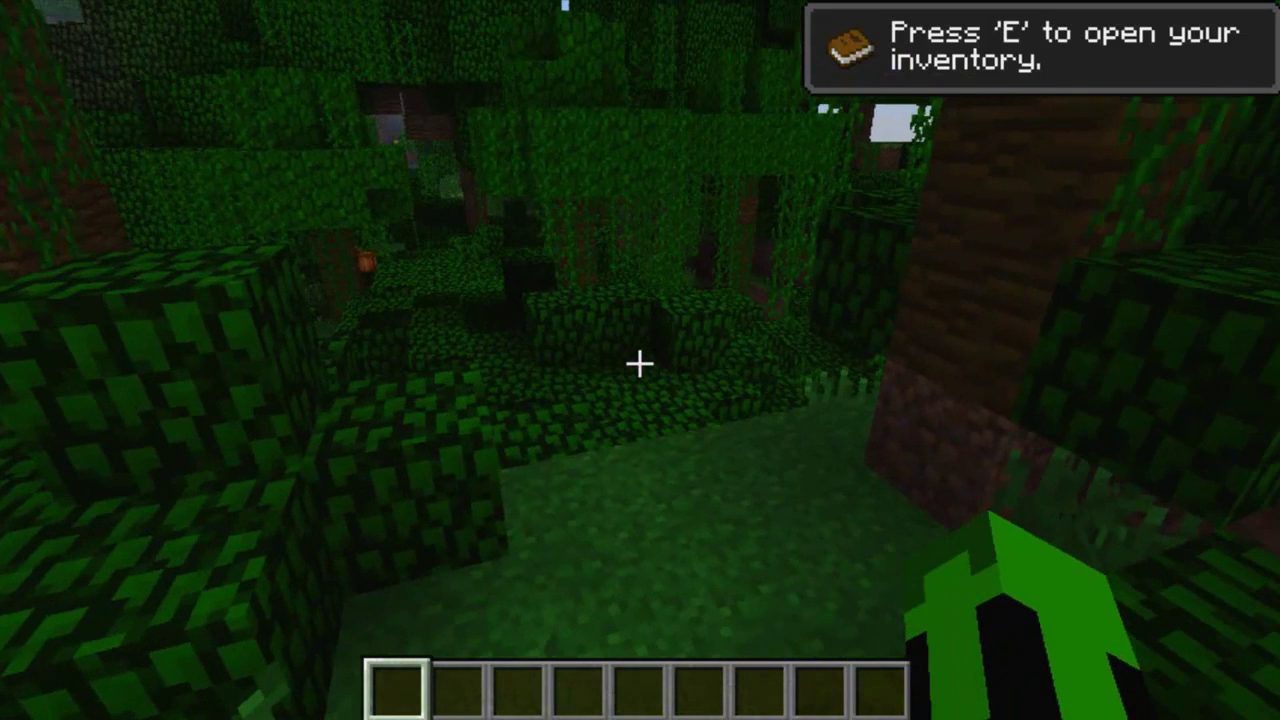
Put the quarry, the first listed machine and the Auto Workbench from the creative inventory's BuildCraft category into the first three hotbar slots.
key("e")
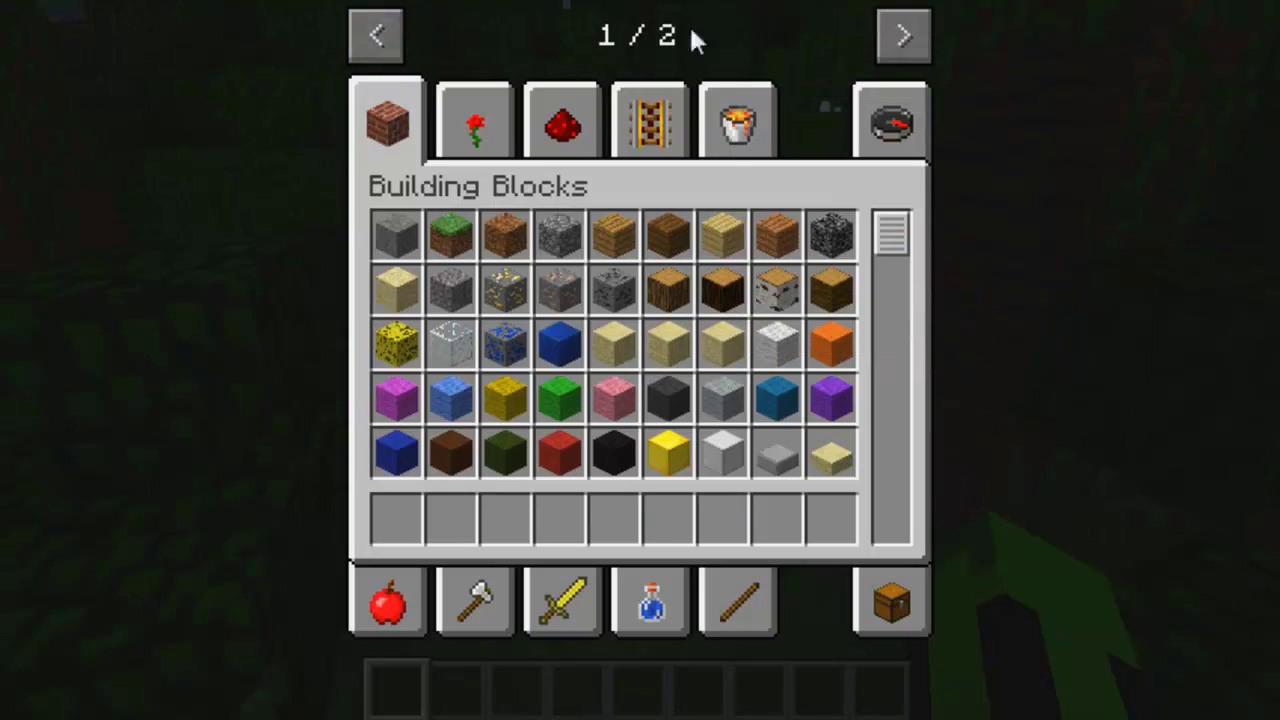
left_click(906, 40)
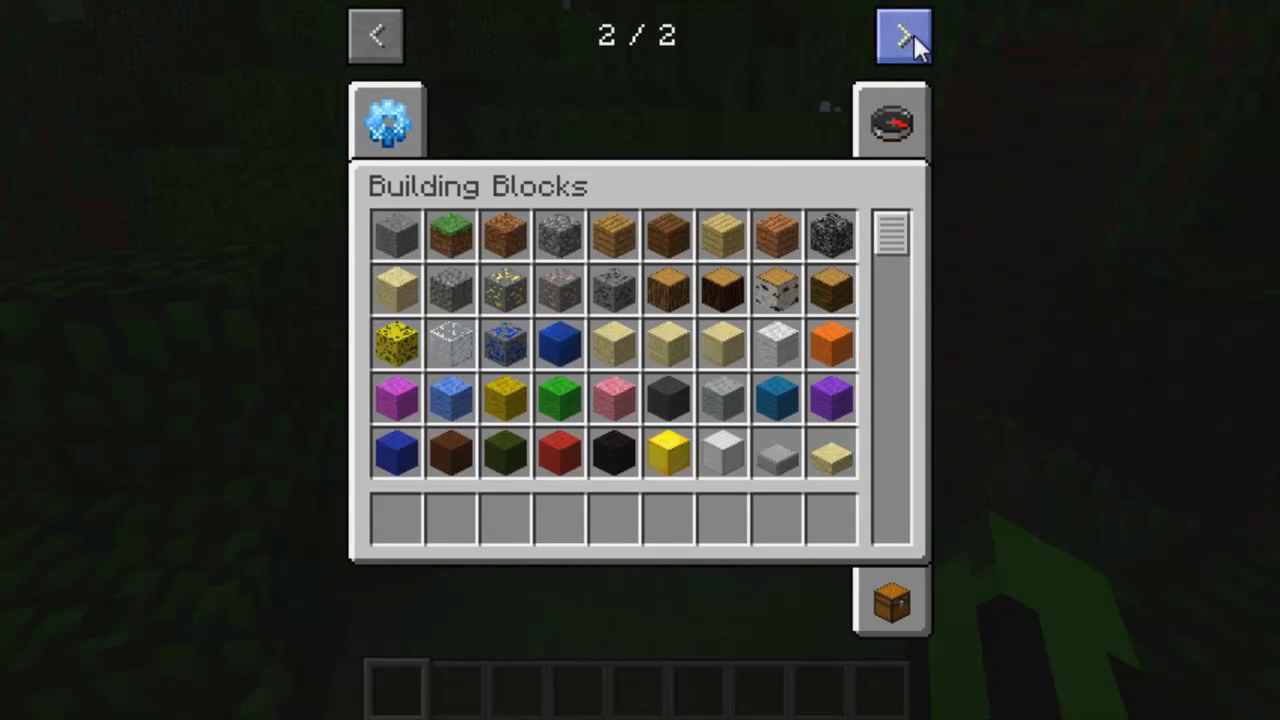
left_click(402, 108)
left_click_drag(893, 245, 914, 177)
left_click(495, 241)
left_click(397, 517)
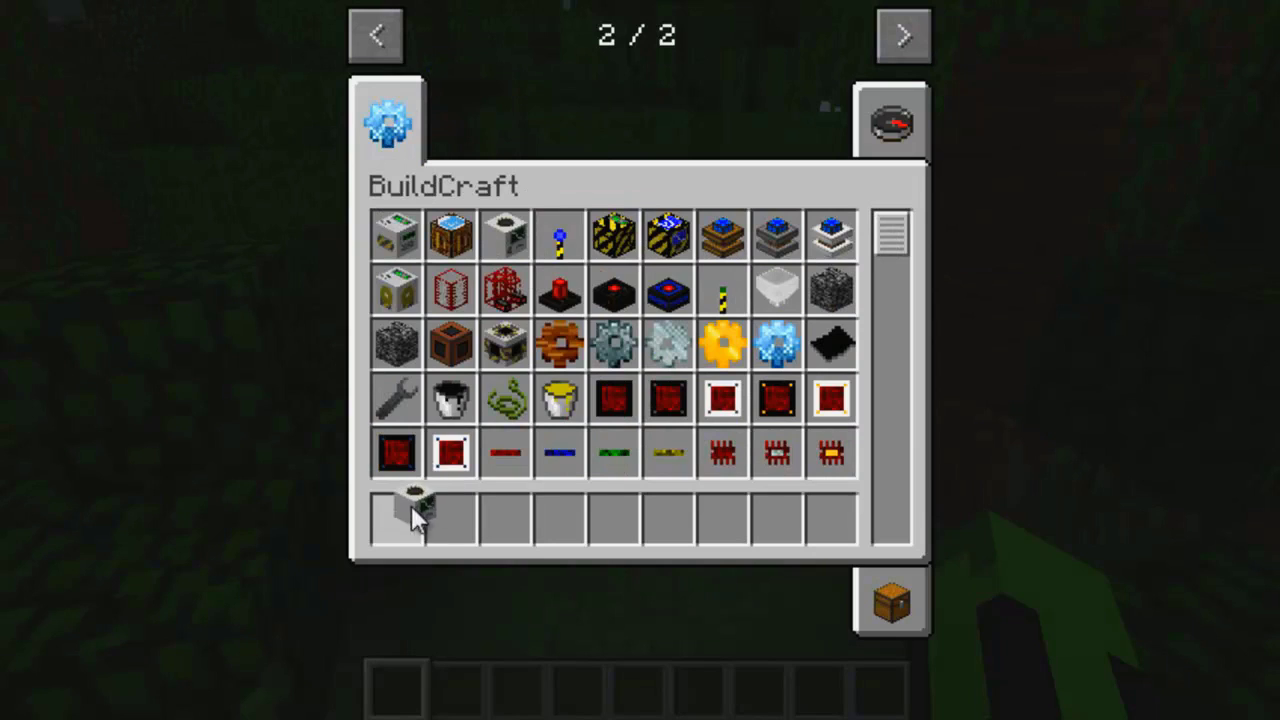
left_click(415, 232)
left_click(456, 517)
left_click(462, 242)
left_click(510, 512)
key("e")
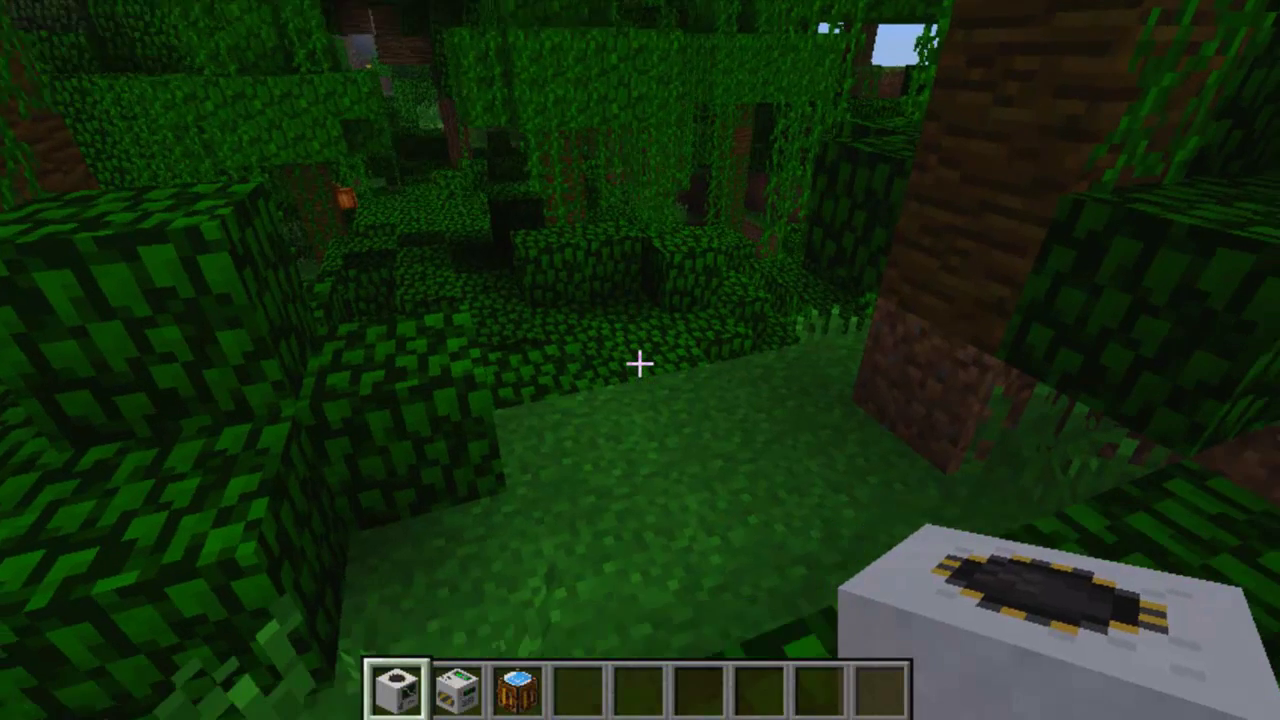
Place the three BuildCraft machines from the hotbar on the ground and view the Auto Workbench's crafting window.
right_click(640, 360)
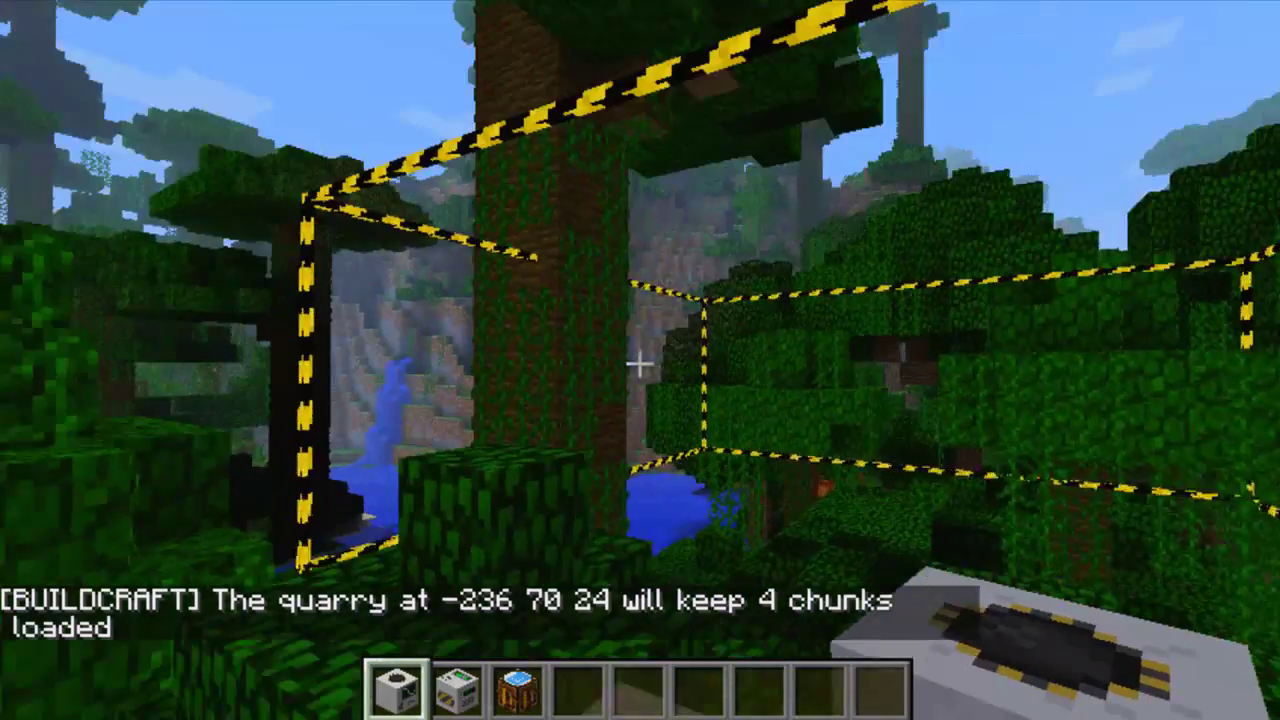
key("2")
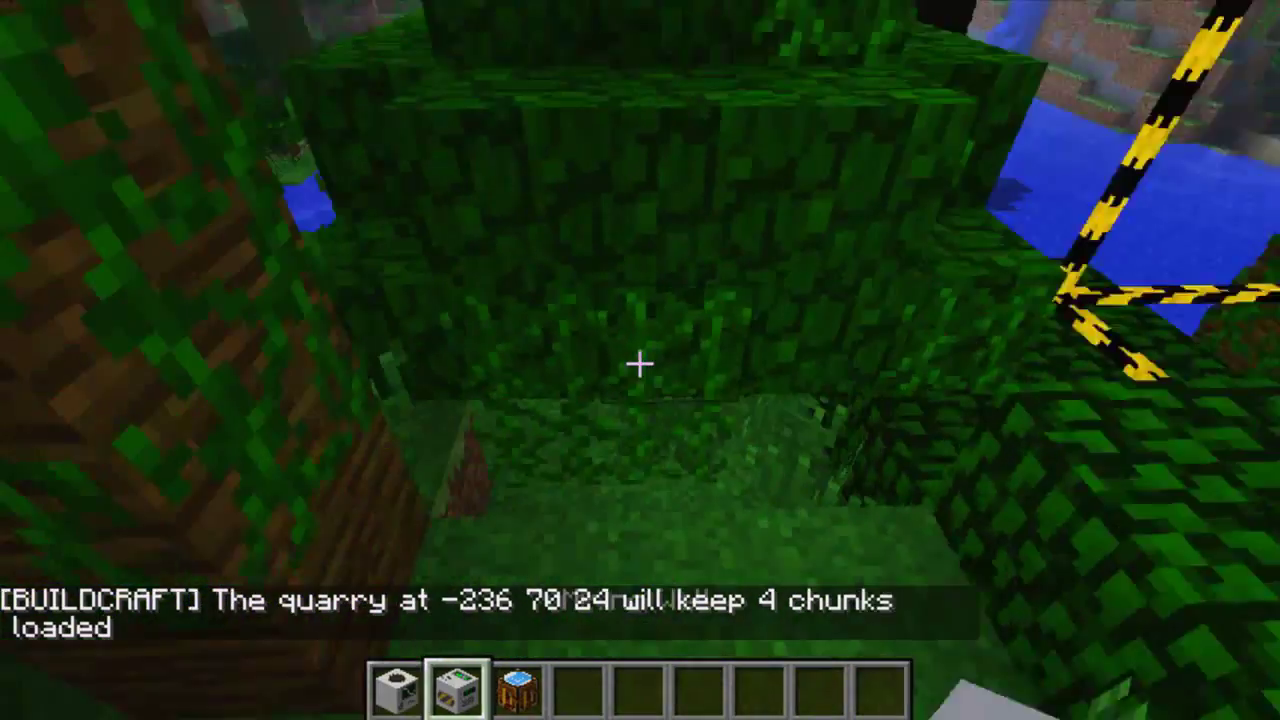
right_click(640, 360)
key("3")
right_click(640, 360)
right_click(640, 360)
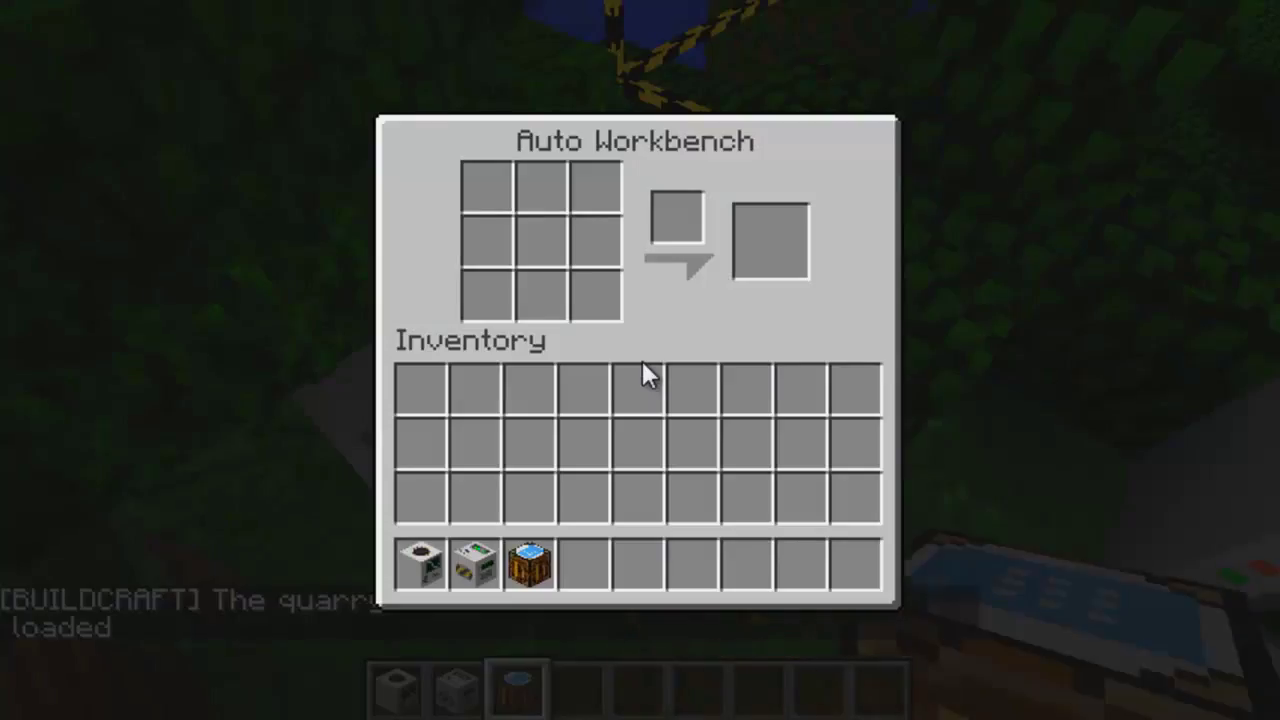
key("e")
right_click(640, 364)
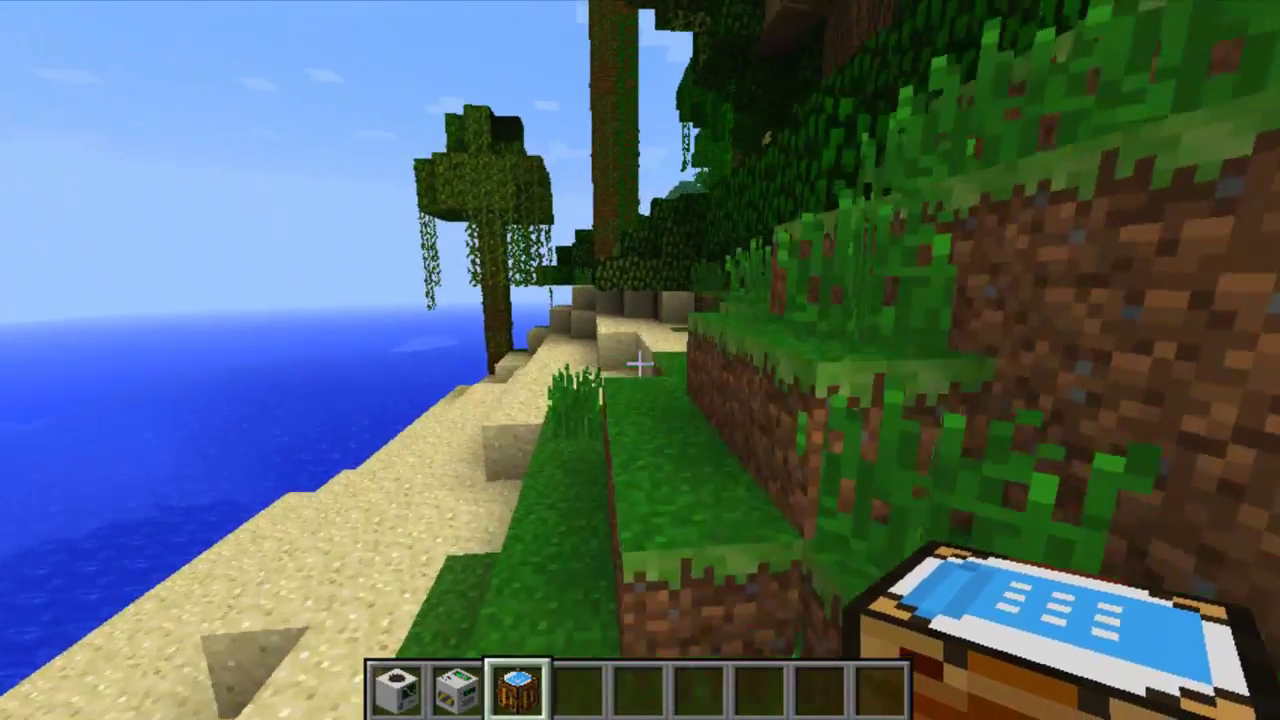
Save and quit the world to the title screen and close the game.
key("Escape")
left_click(674, 517)
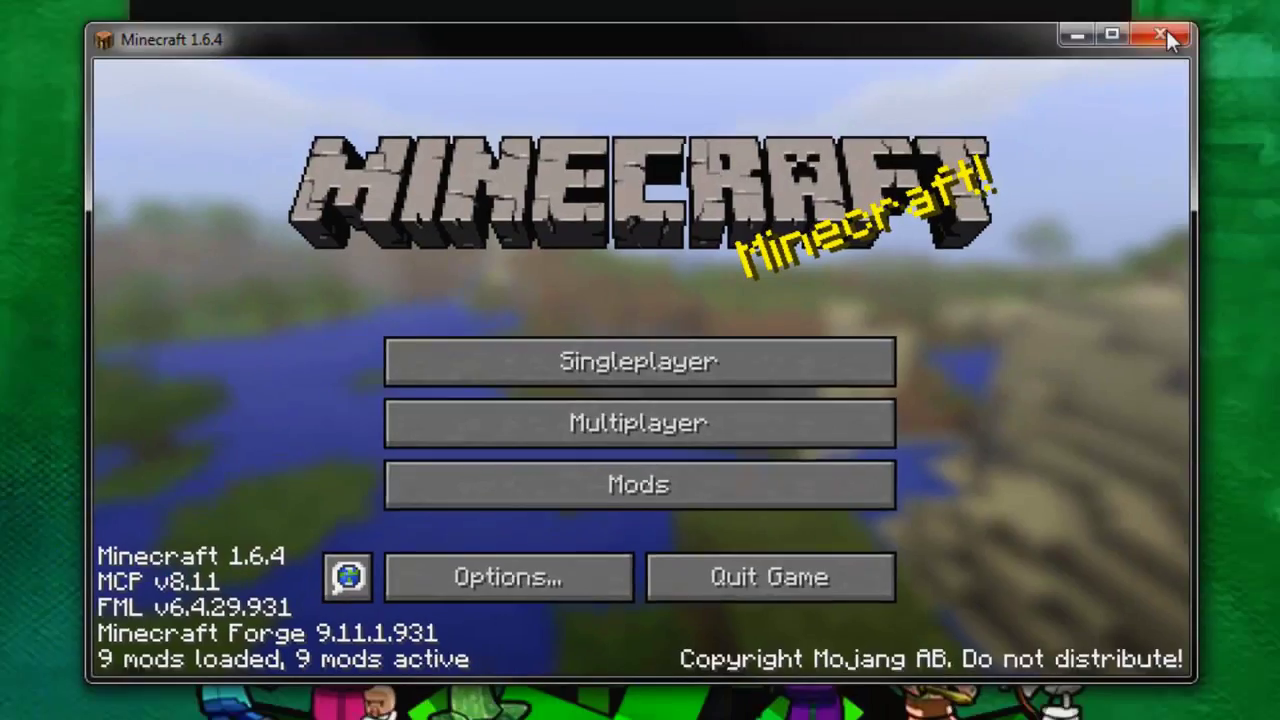
left_click(1165, 37)
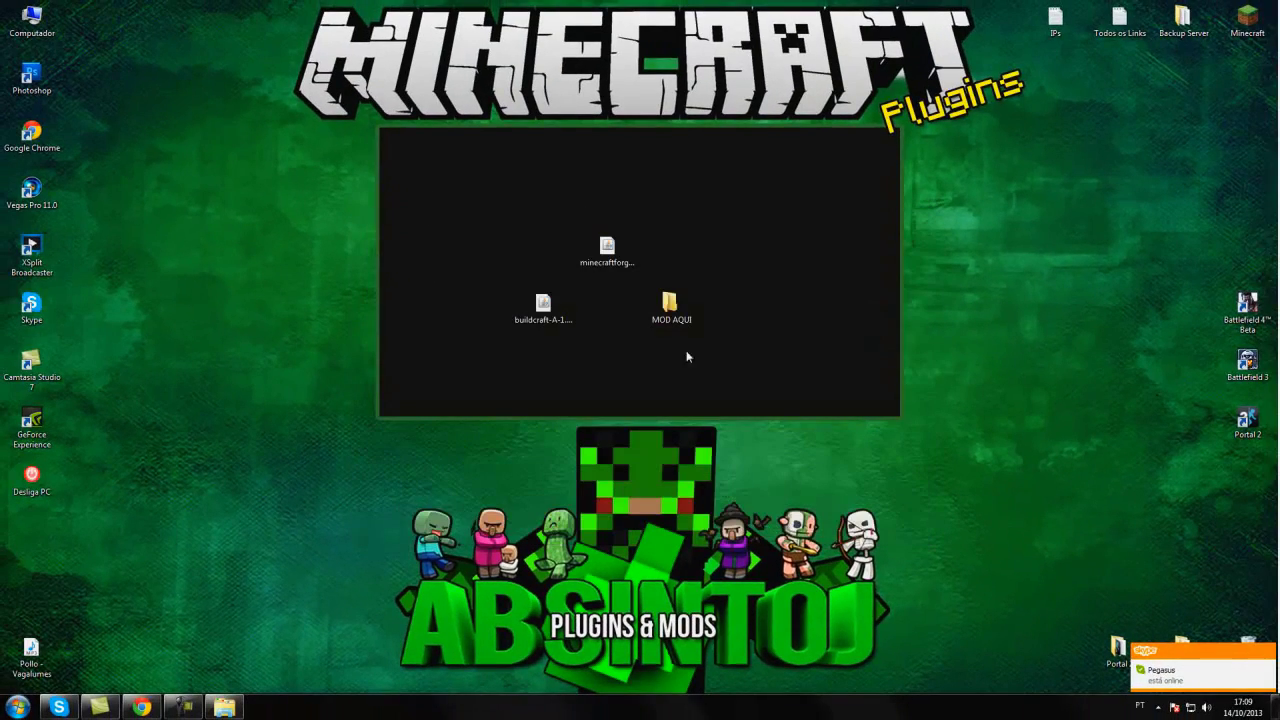
Run the Minecraft Forge installer with Install server selected and the desktop folder MOD AQUI as the target directory.
left_click(630, 284)
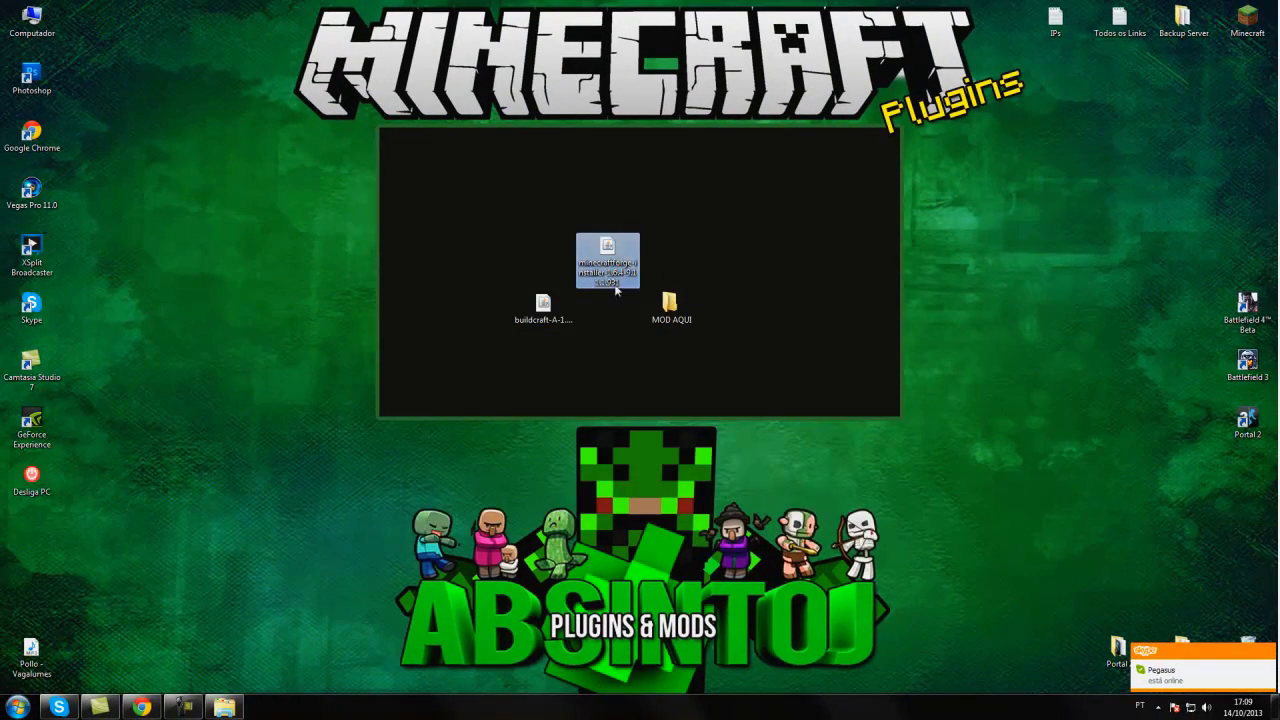
double_click(607, 254)
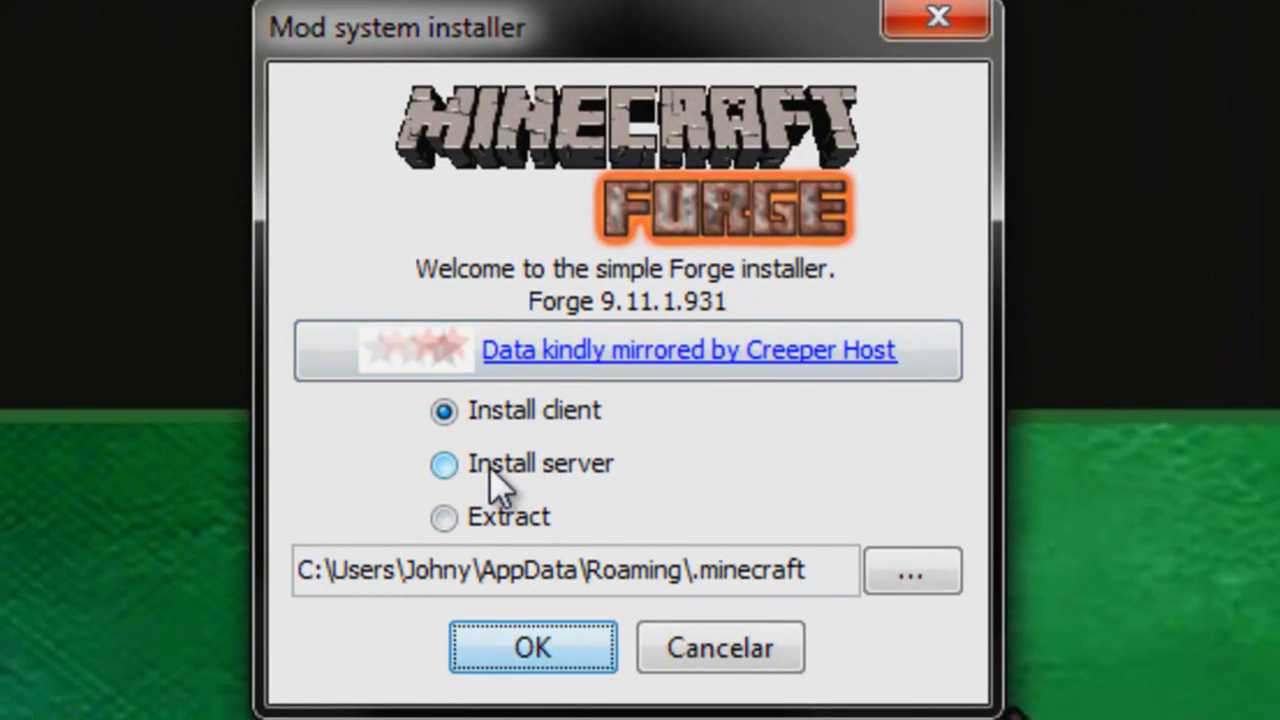
left_click(478, 504)
left_click(908, 612)
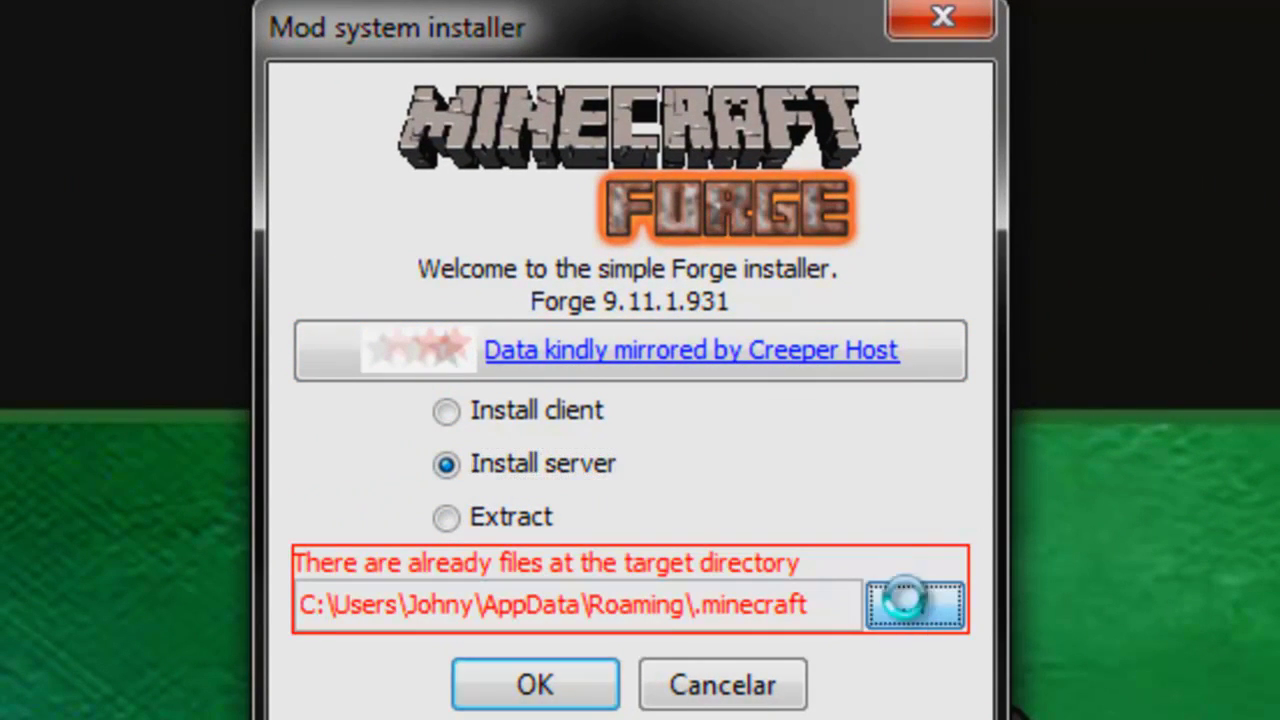
left_click(66, 232)
double_click(318, 334)
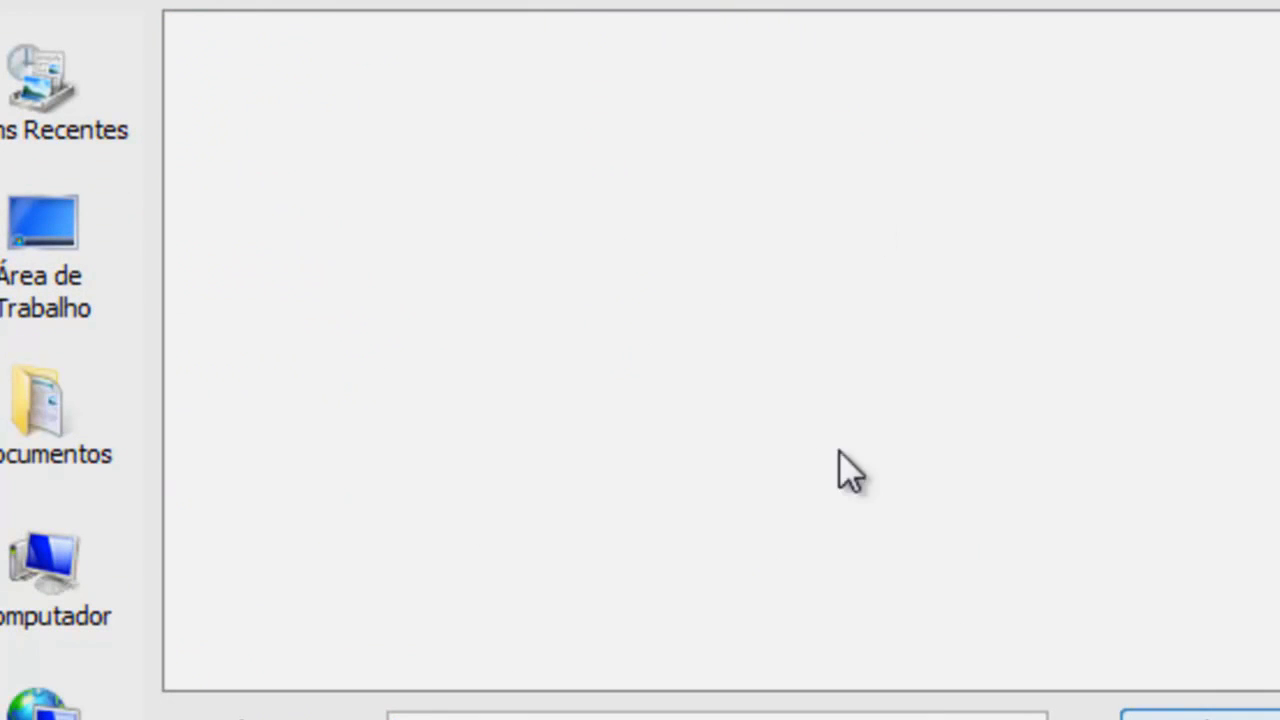
left_click(1190, 716)
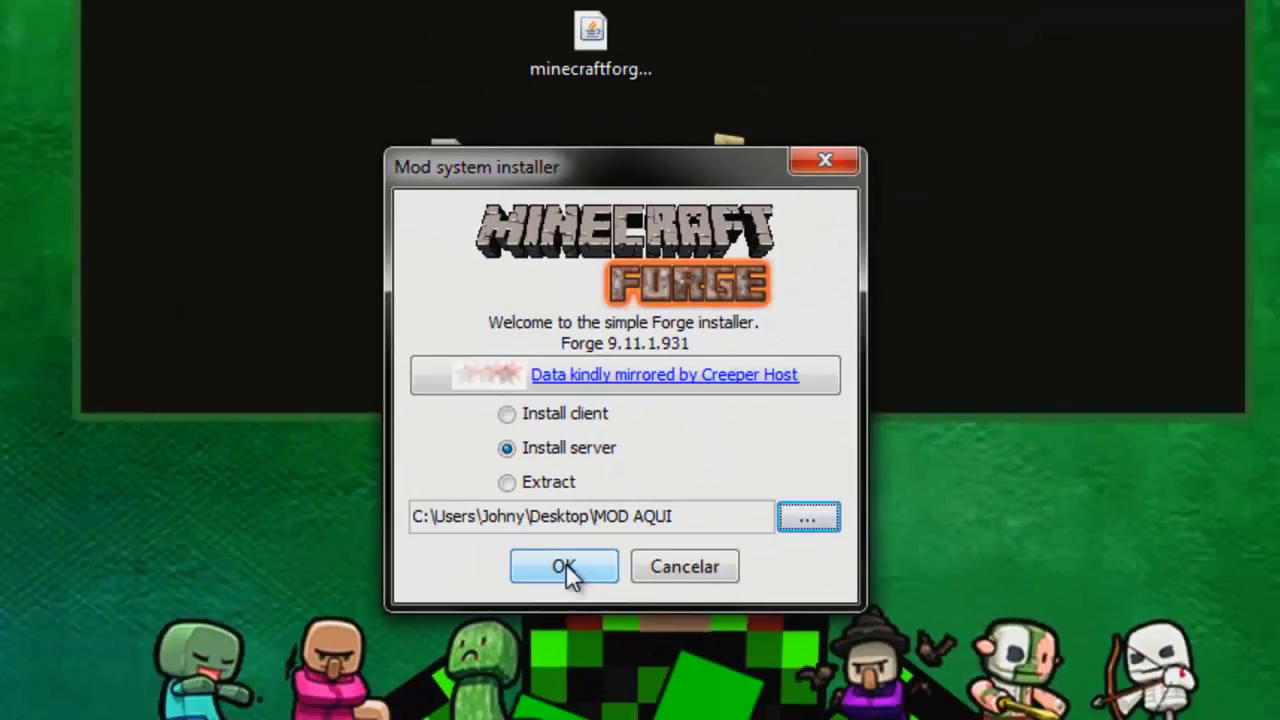
left_click(564, 567)
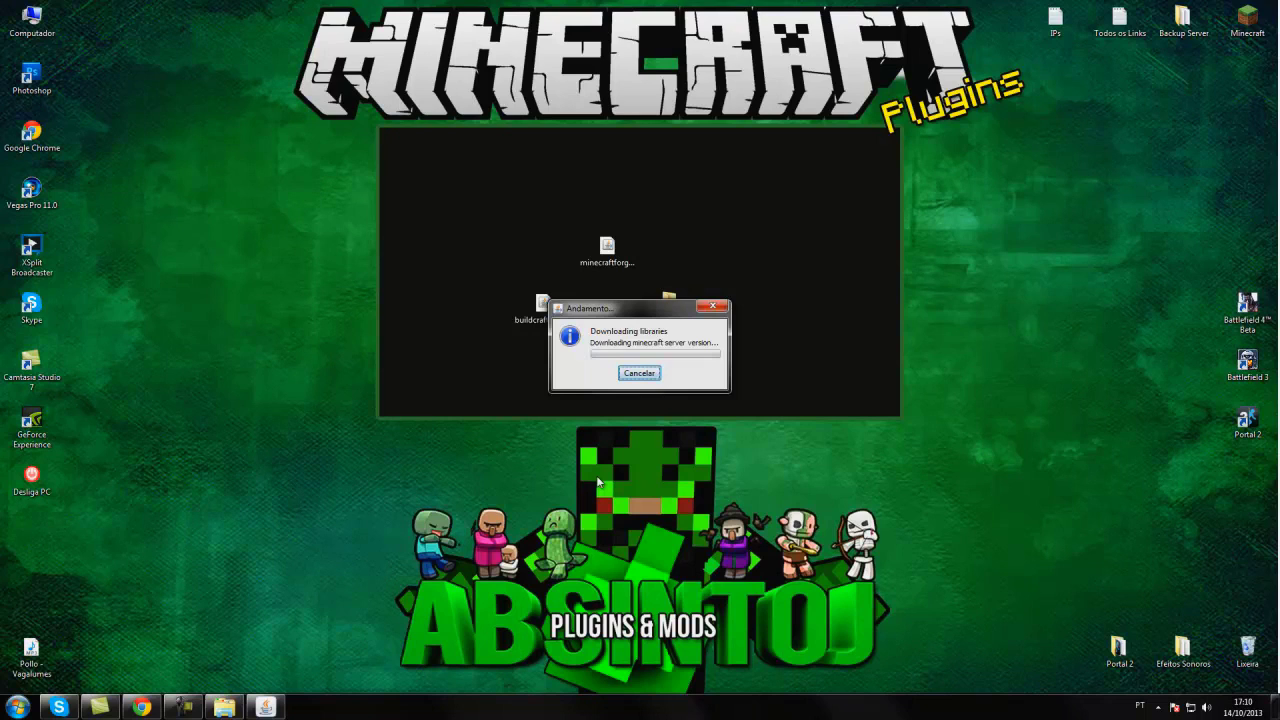
Open the MOD AQUI folder while the server files download, moving the progress dialog aside, and close the completion message.
left_click_drag(637, 313, 631, 413)
double_click(669, 304)
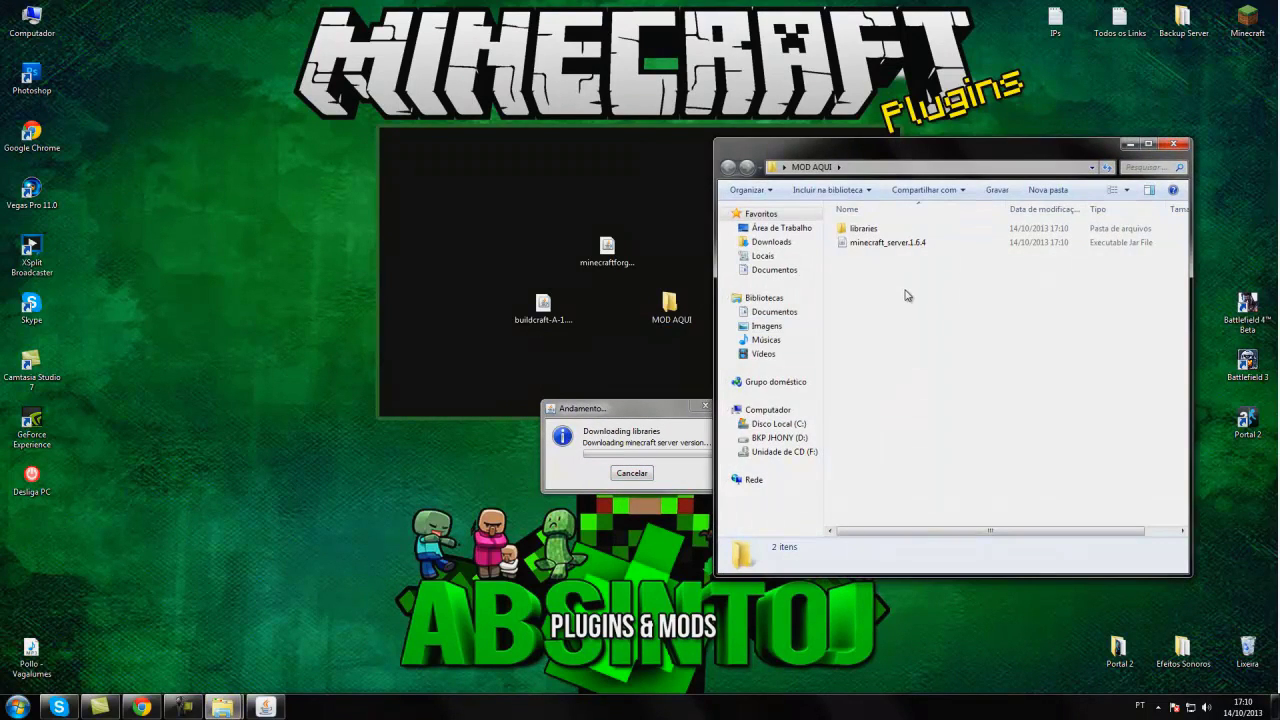
left_click_drag(650, 403, 576, 298)
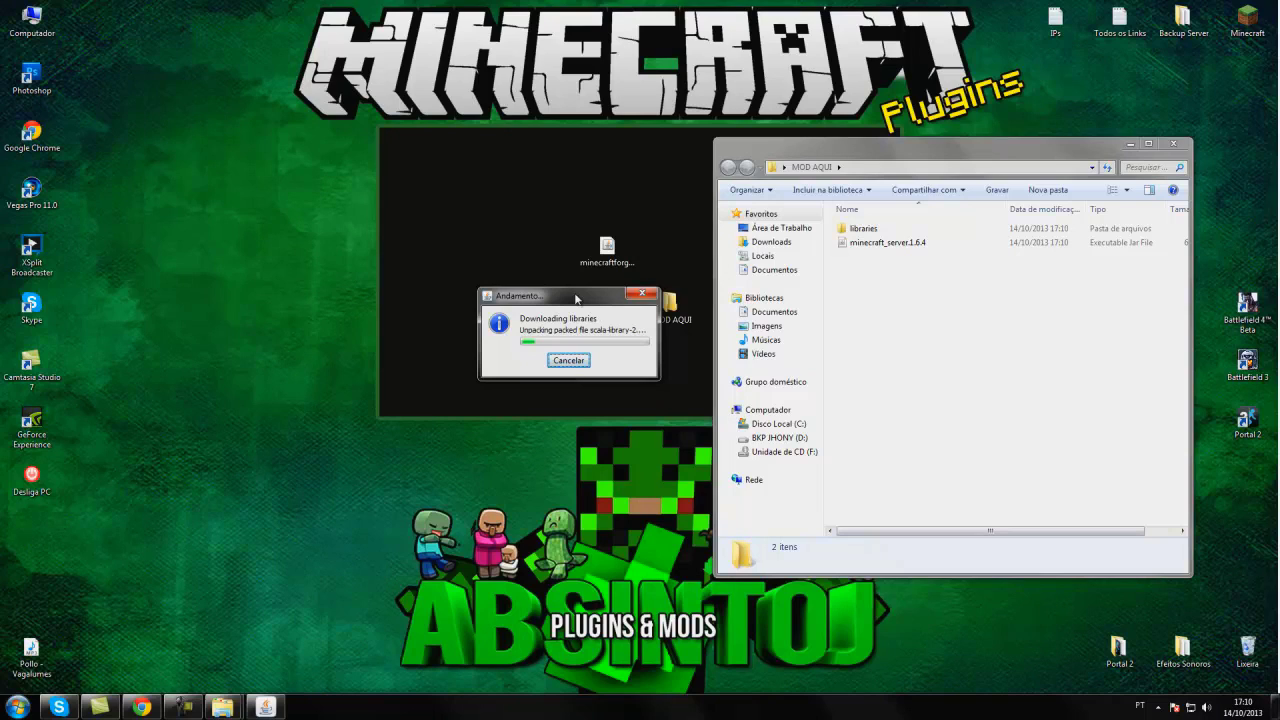
left_click_drag(575, 298, 602, 369)
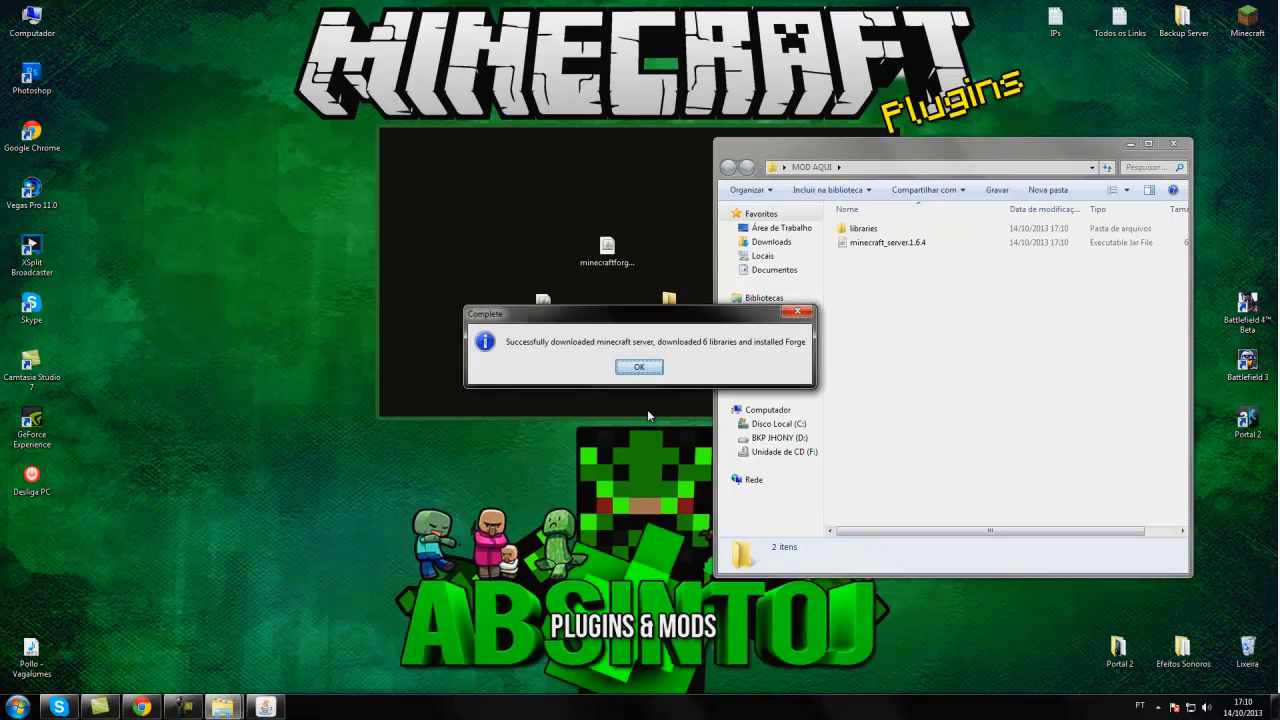
left_click(641, 369)
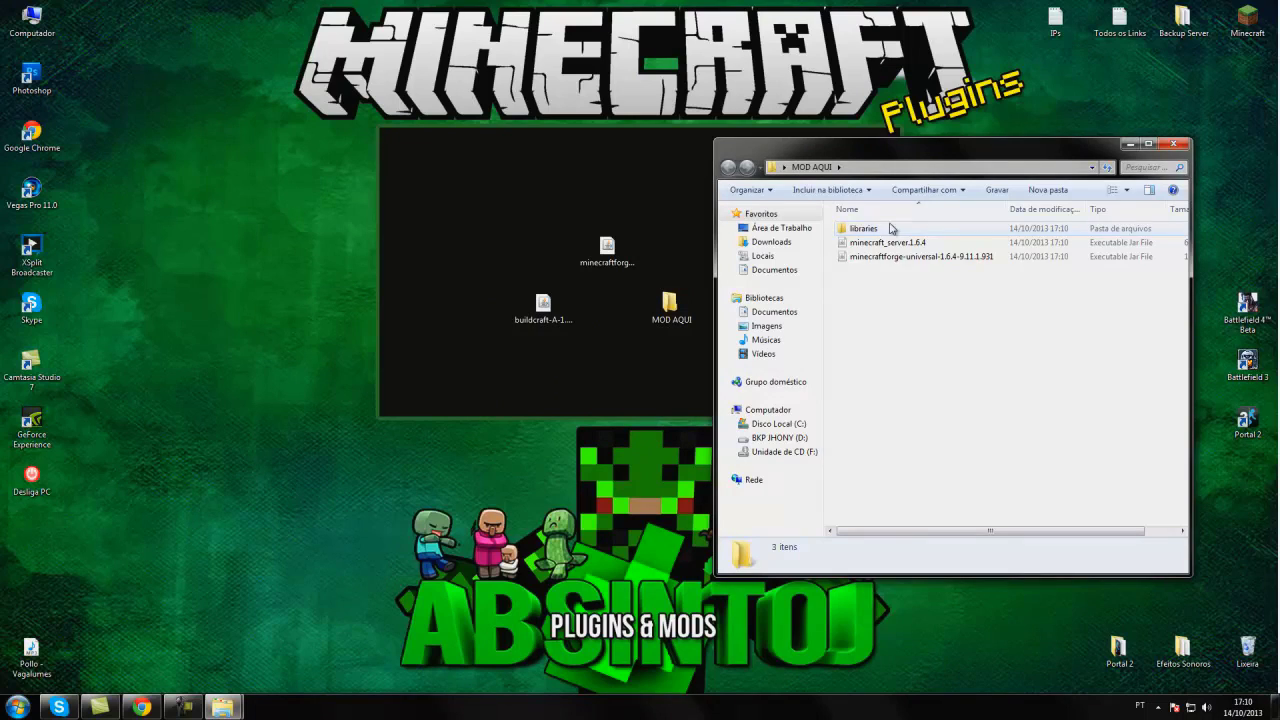
Start the server from minecraftforge-universal-1.6.4-9.11.1.931 to generate its files, then shut it down with the stop command.
left_click(892, 258)
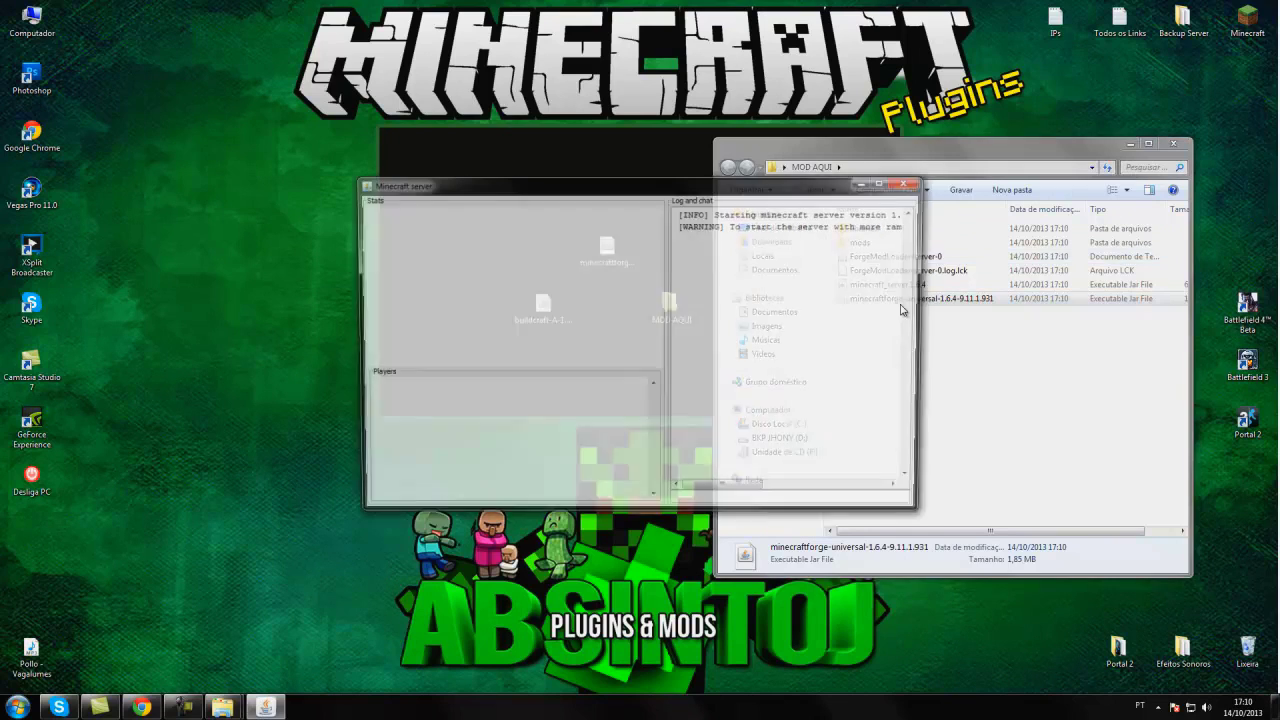
left_click_drag(765, 192, 573, 158)
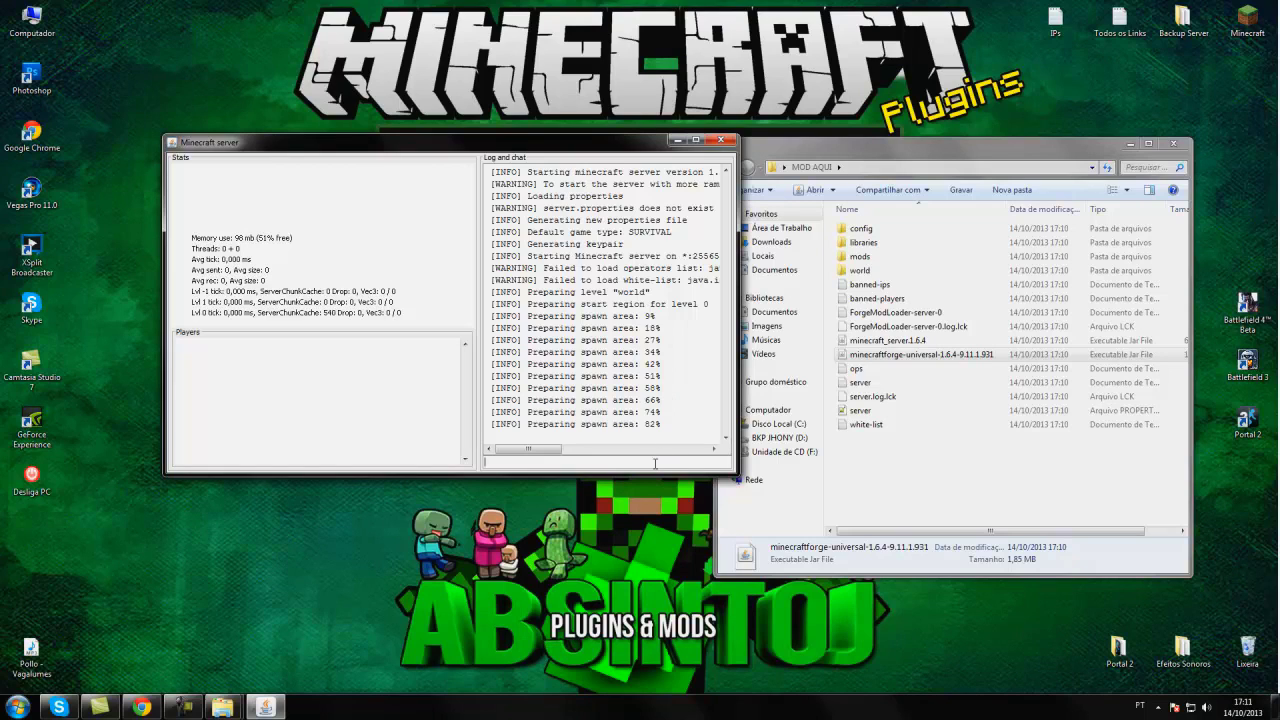
type("stop")
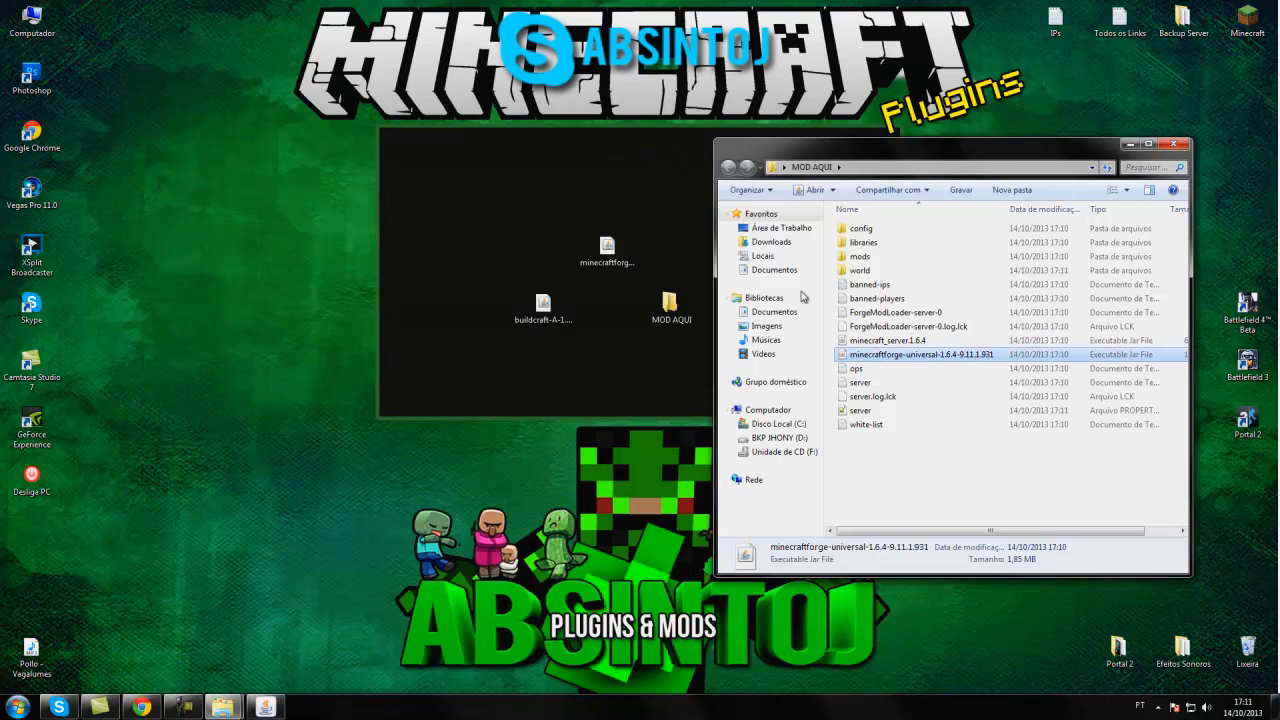
Copy buildcraft-A-1.6.2-4.1.0 from the desktop into the server's mods folder and return to MOD AQUI.
double_click(860, 256)
left_click(555, 308)
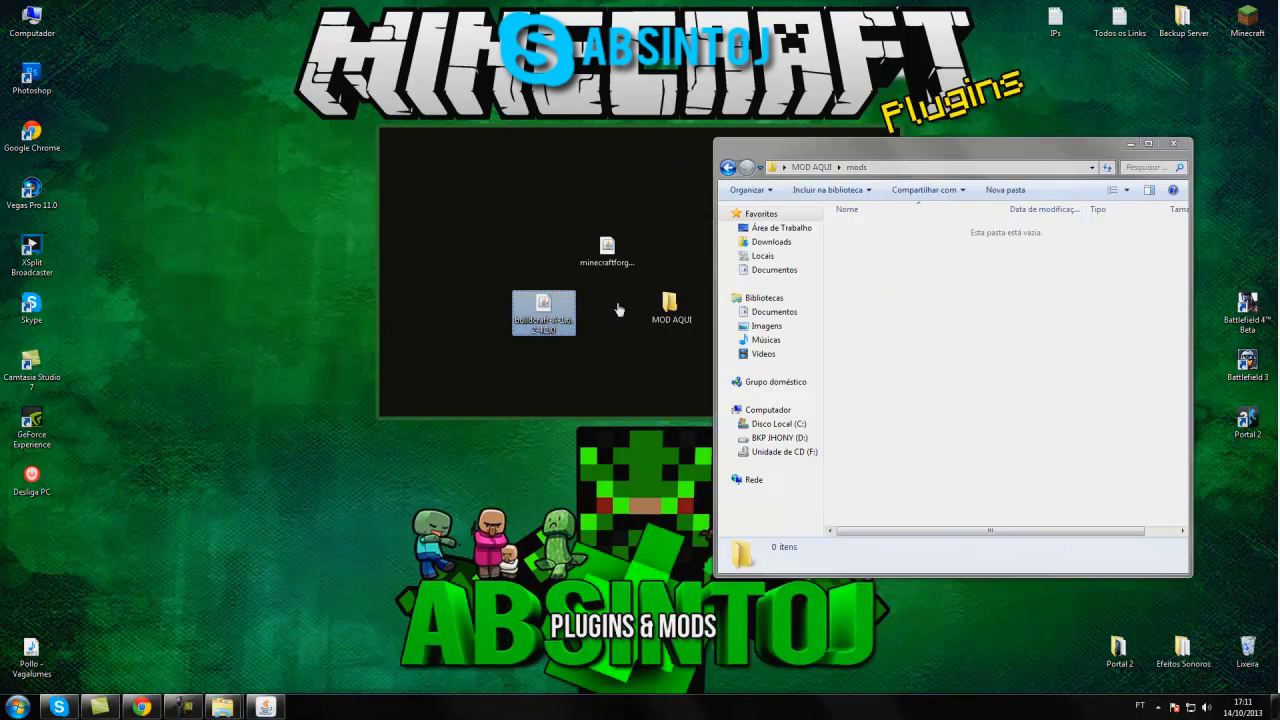
left_click_drag(562, 308, 1006, 306)
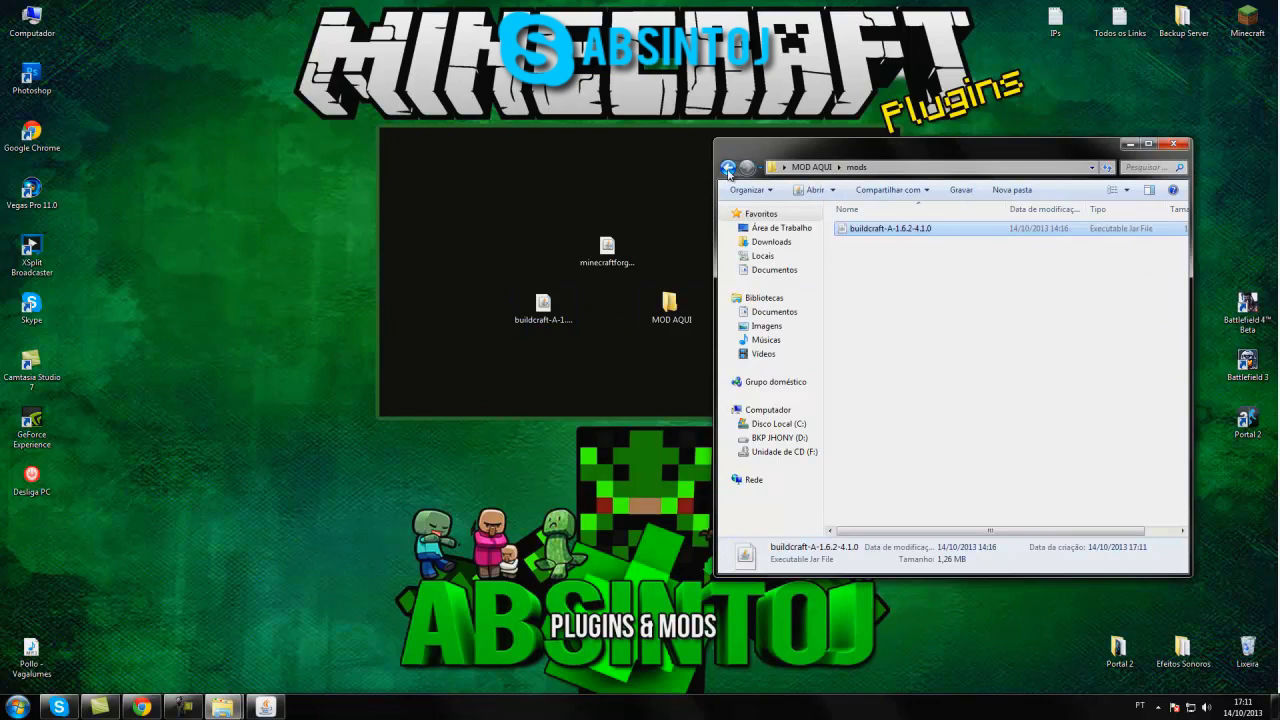
left_click(728, 168)
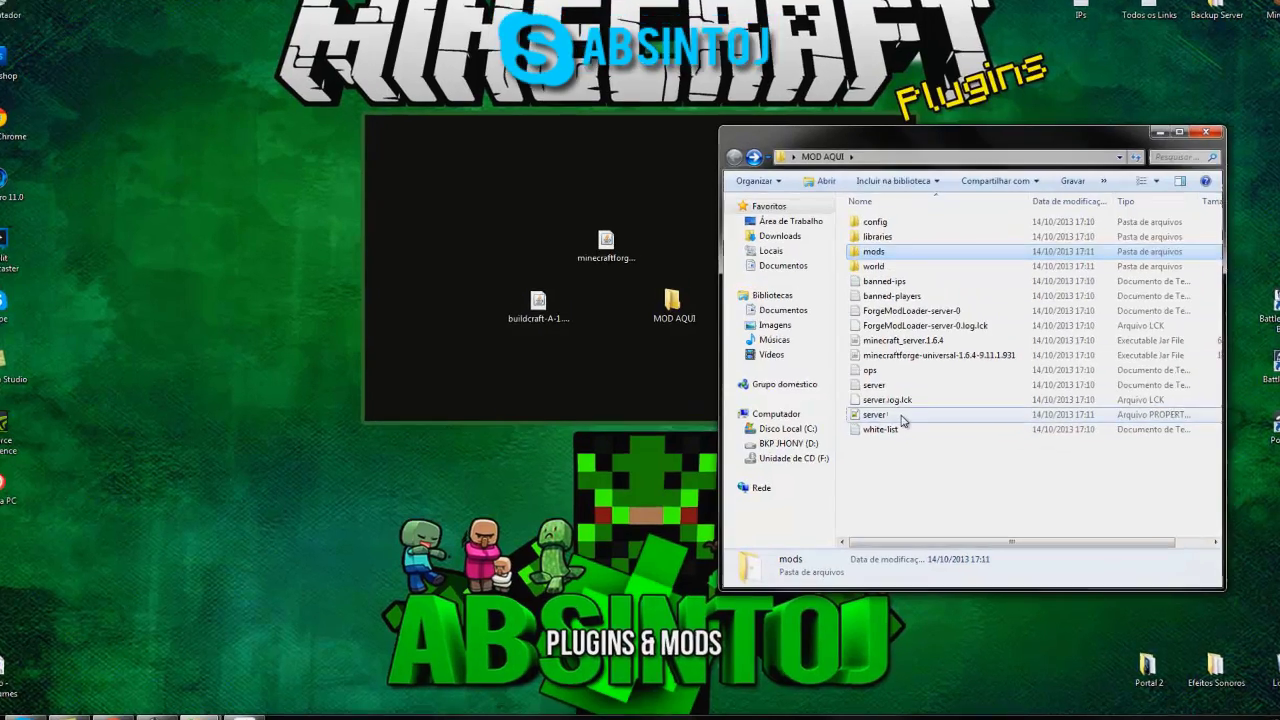
Open the server properties file in MOD AQUI and set server-ip to realcraftbr.no-ip.biz.
double_click(903, 418)
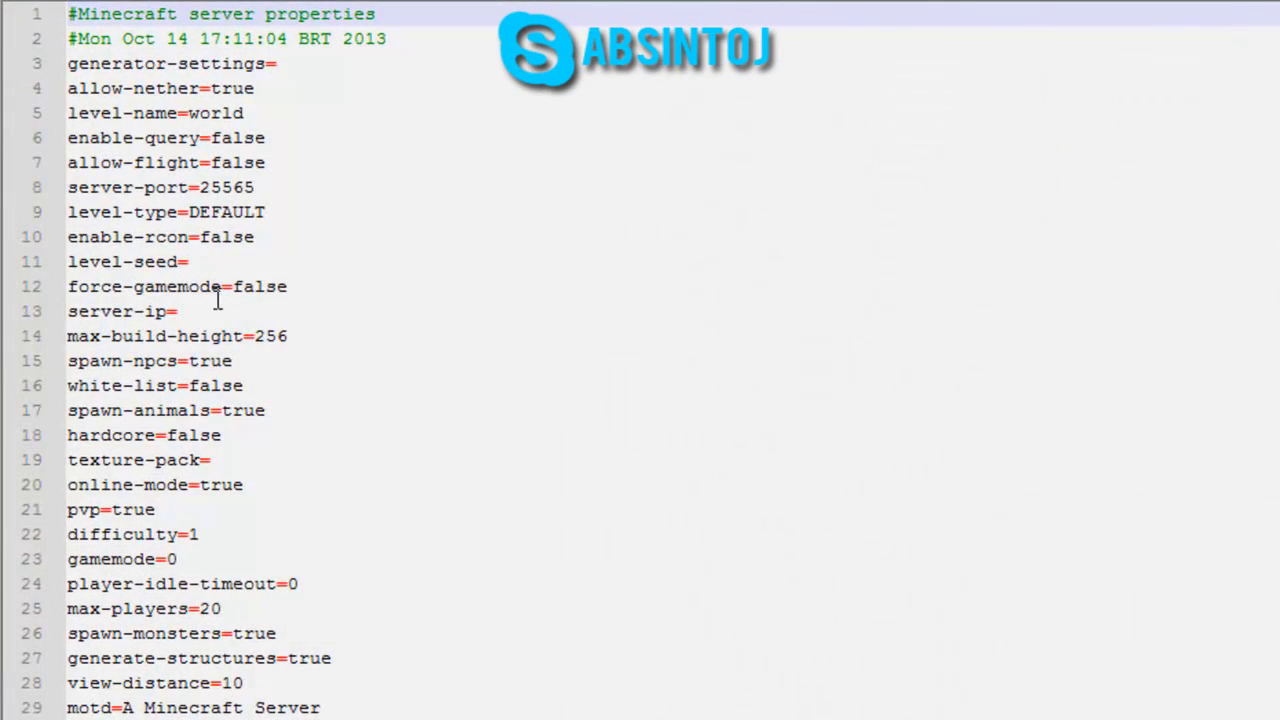
left_click(221, 310)
type("realcraftbrt.no-ip.biz")
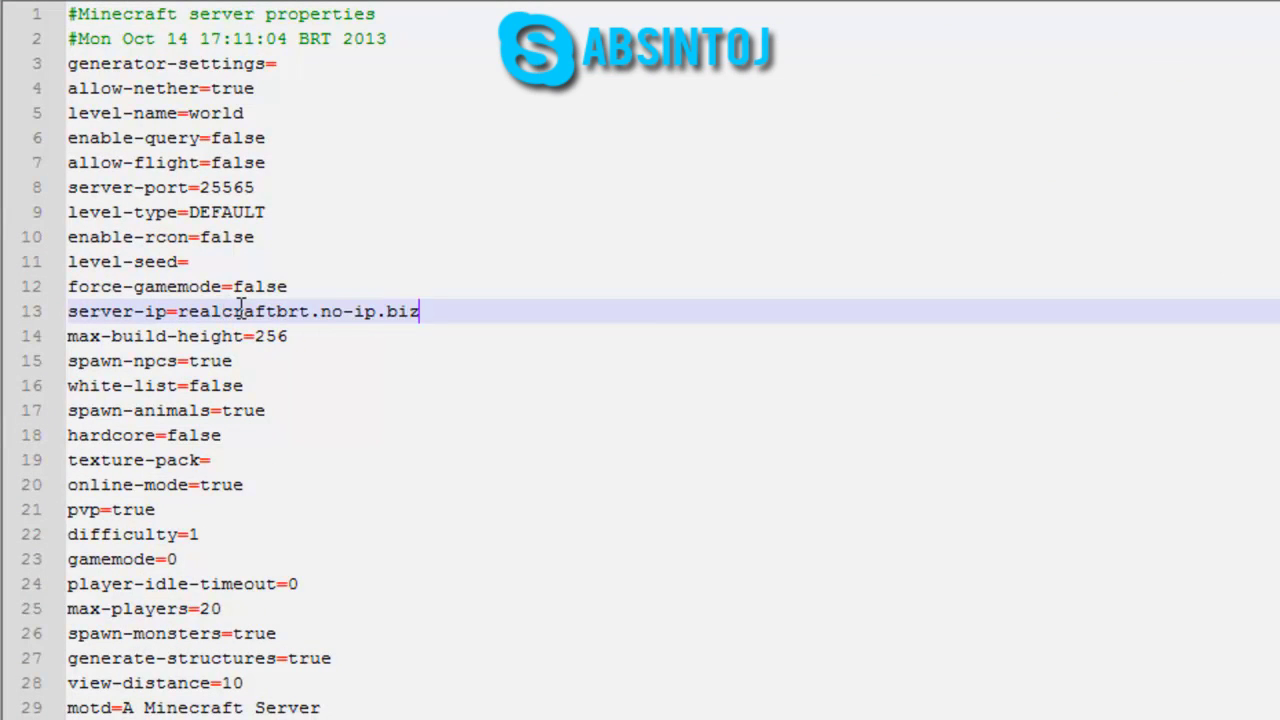
key("BackSpace")
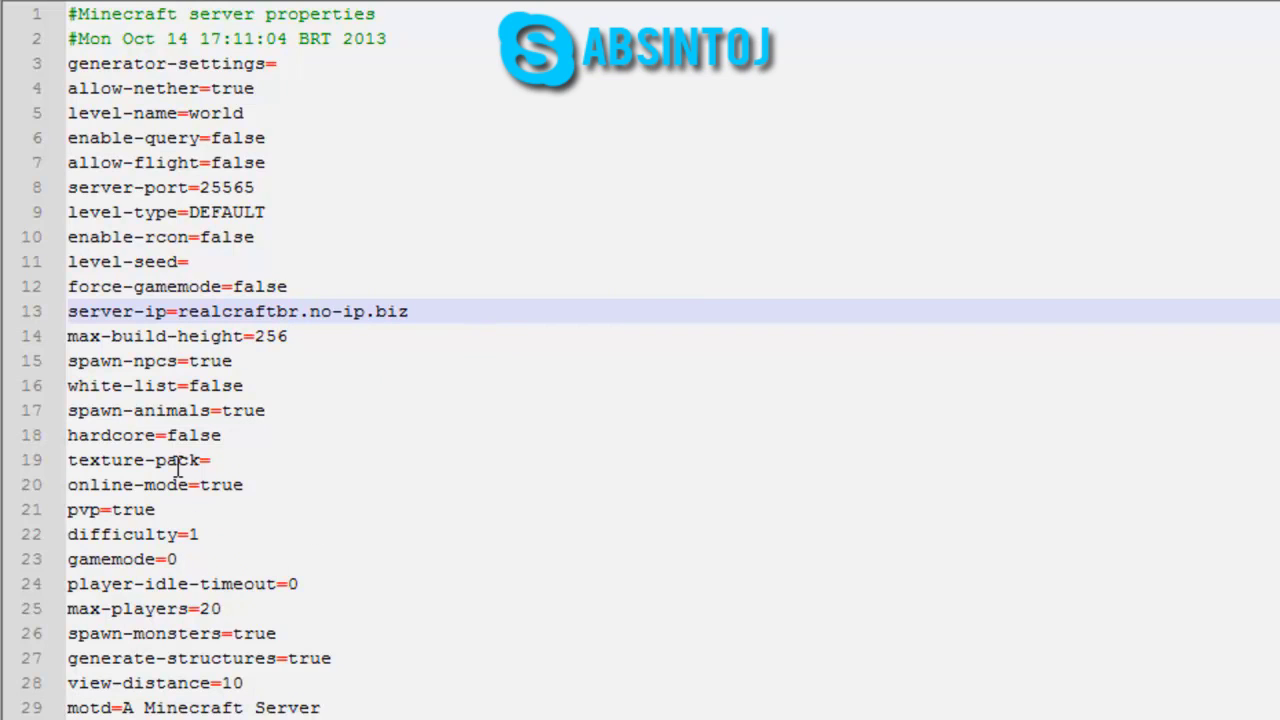
Set online-mode to false and max-players to 10 in the server properties.
double_click(212, 386)
double_click(228, 490)
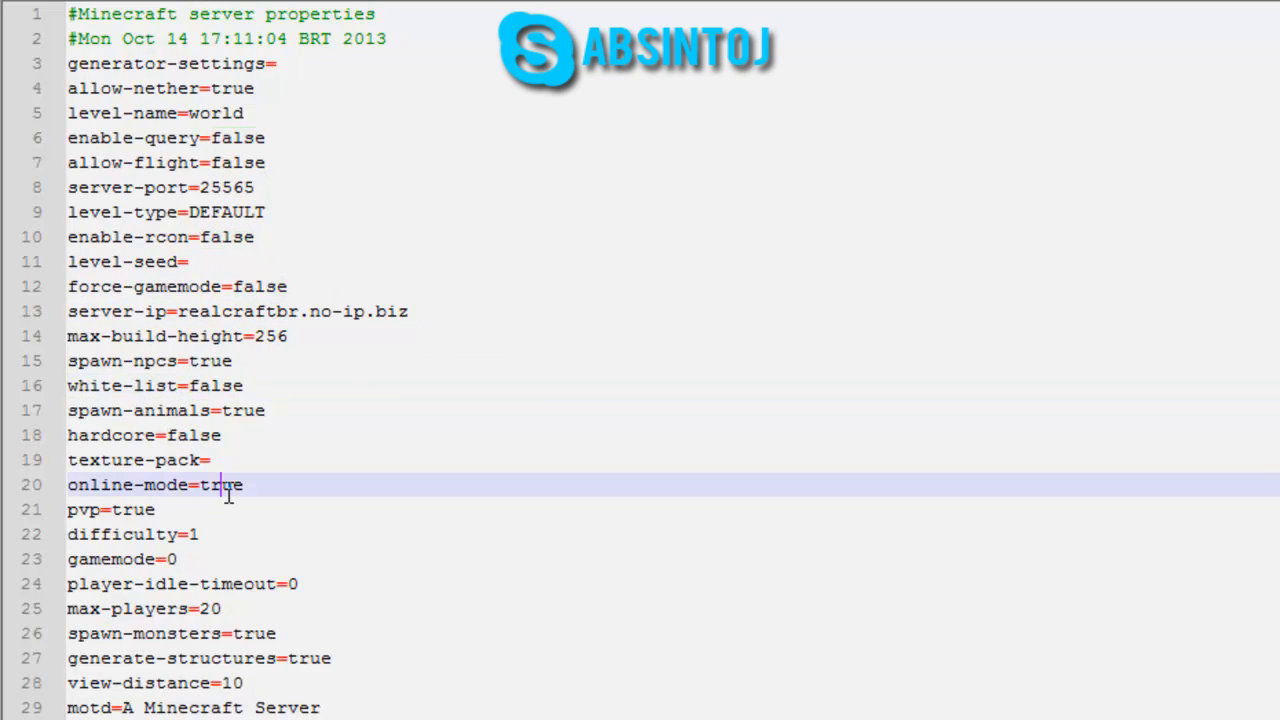
type("fals")
double_click(150, 509)
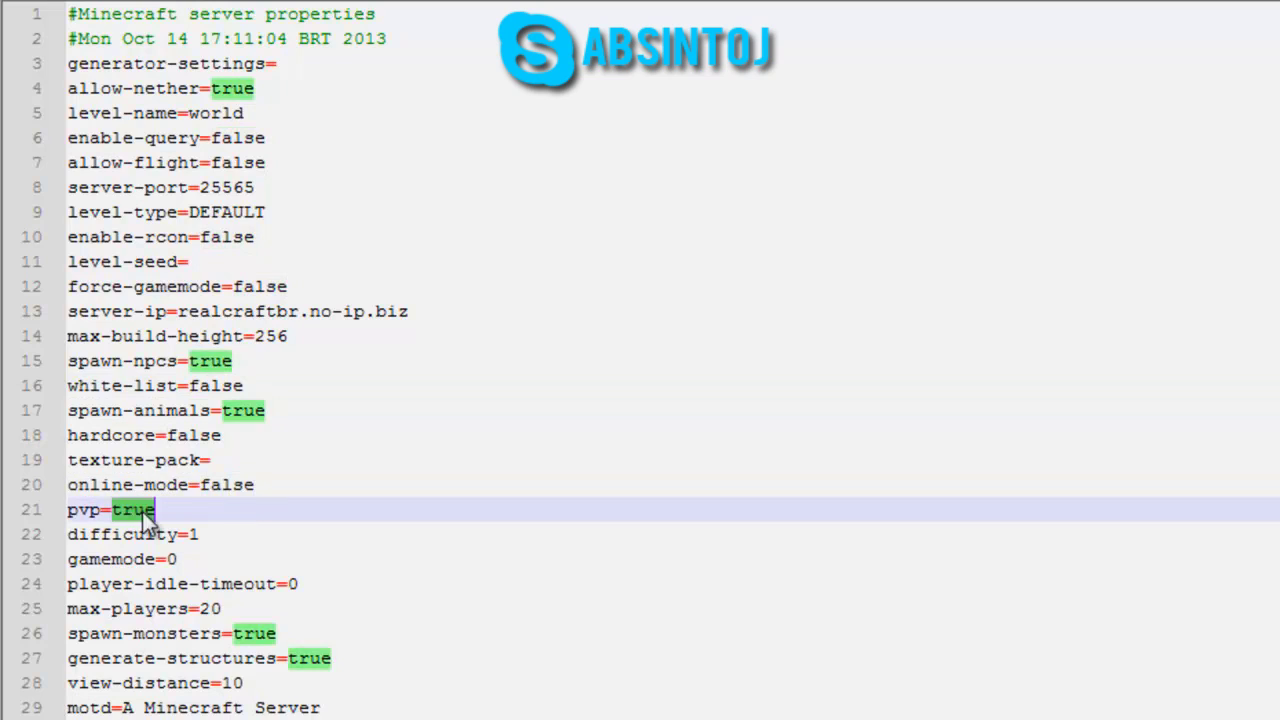
double_click(211, 610)
type("10")
Replace the motd text with Realcraftbr, save the server properties and close the editor.
left_click_drag(123, 707, 666, 707)
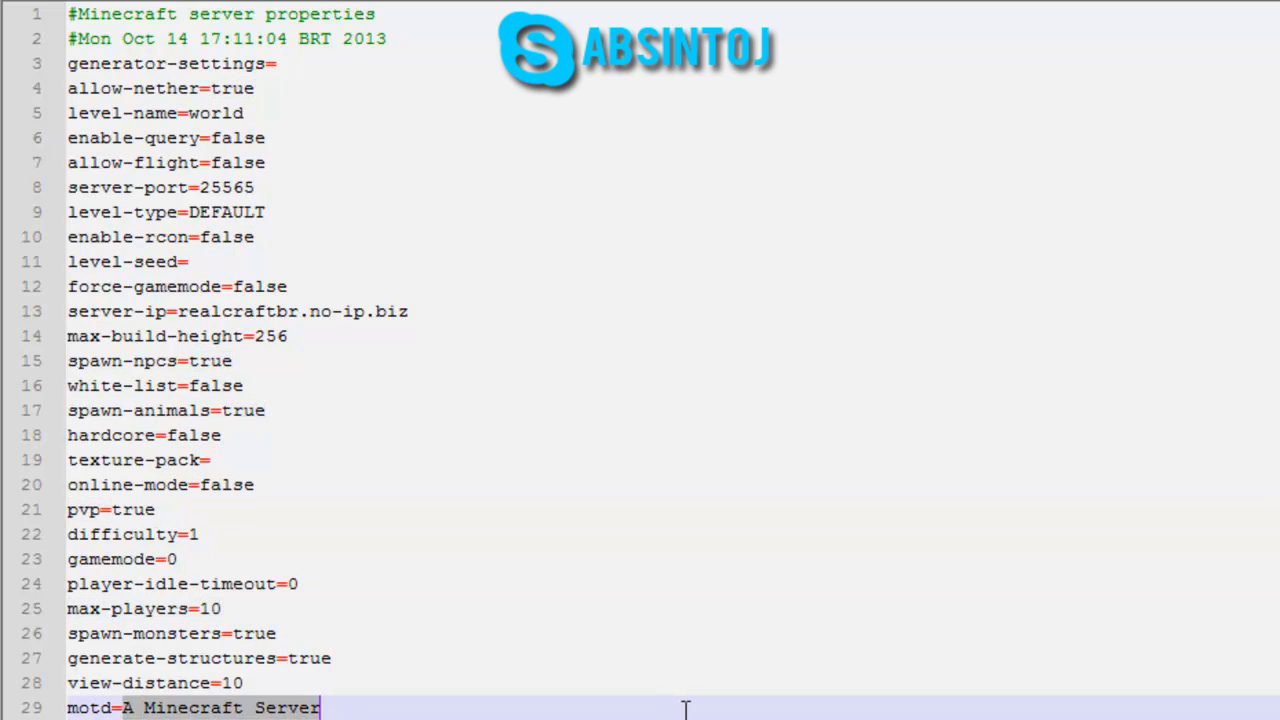
type("Real")
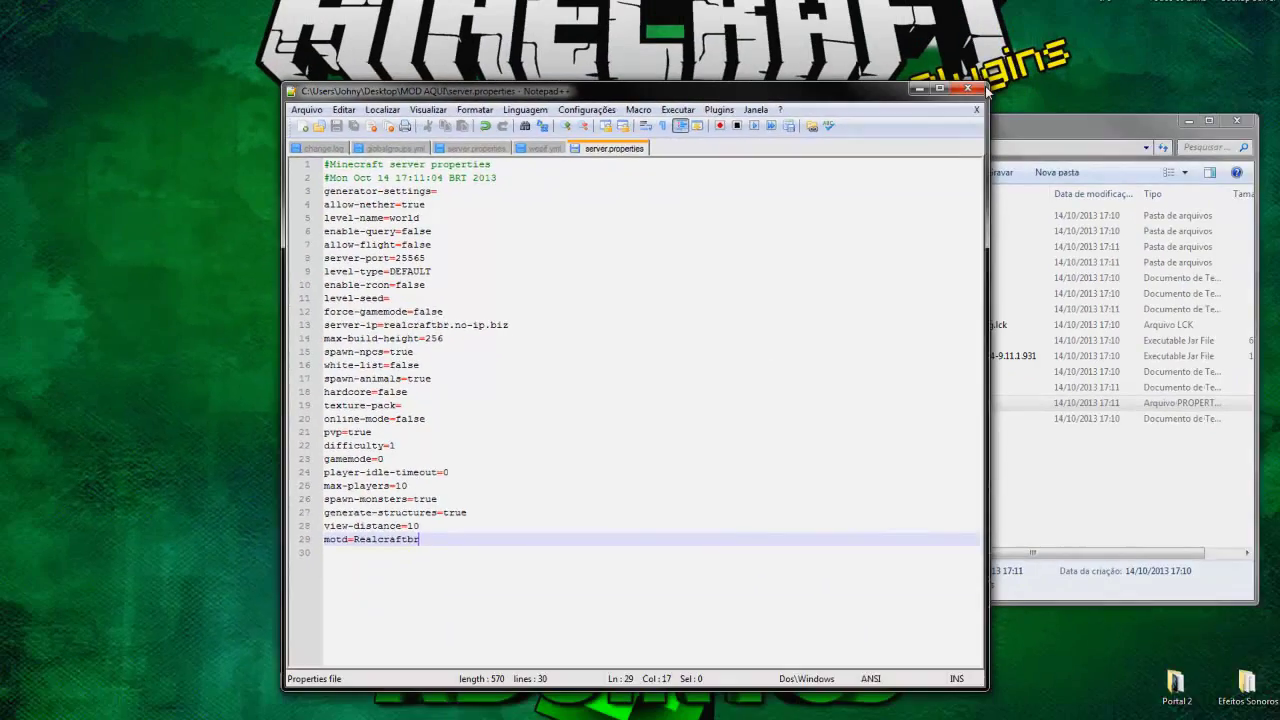
key("alt+F4")
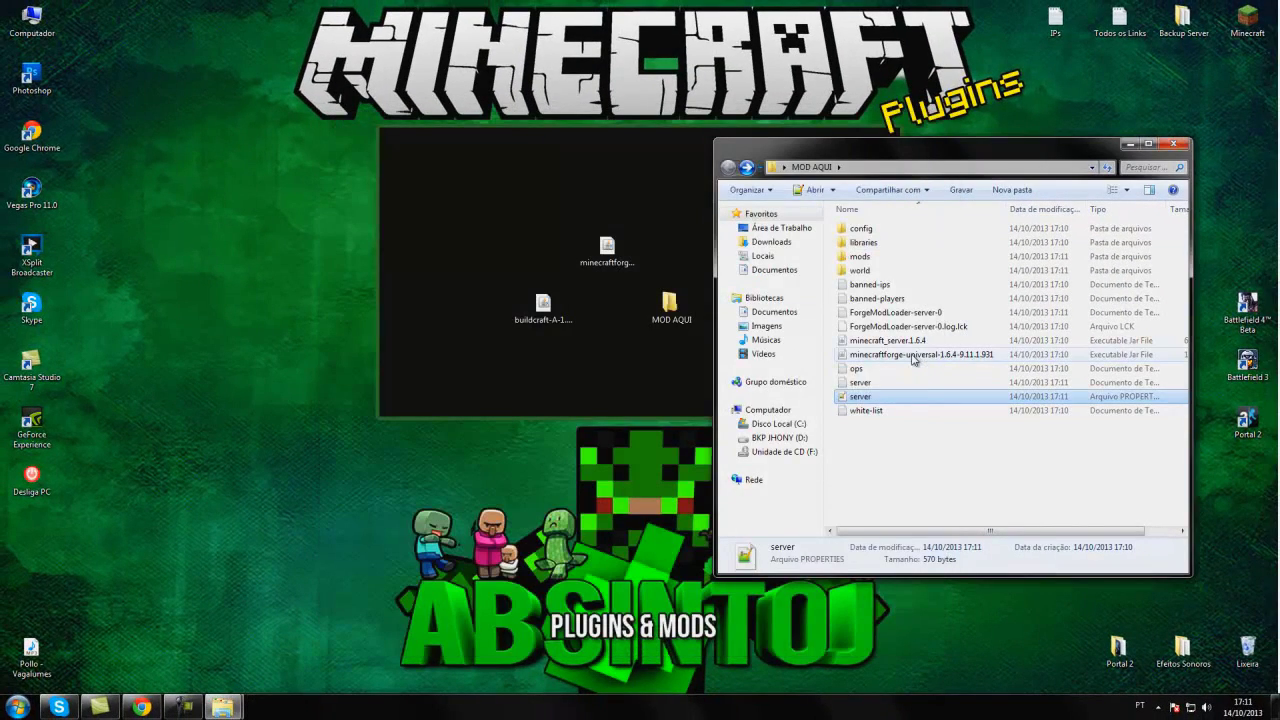
Start the server from minecraftforge-universal-1.6.4-9.11.1.931, close the MOD AQUI folder and minimize the server window once it has loaded.
left_click(913, 358)
double_click(913, 358)
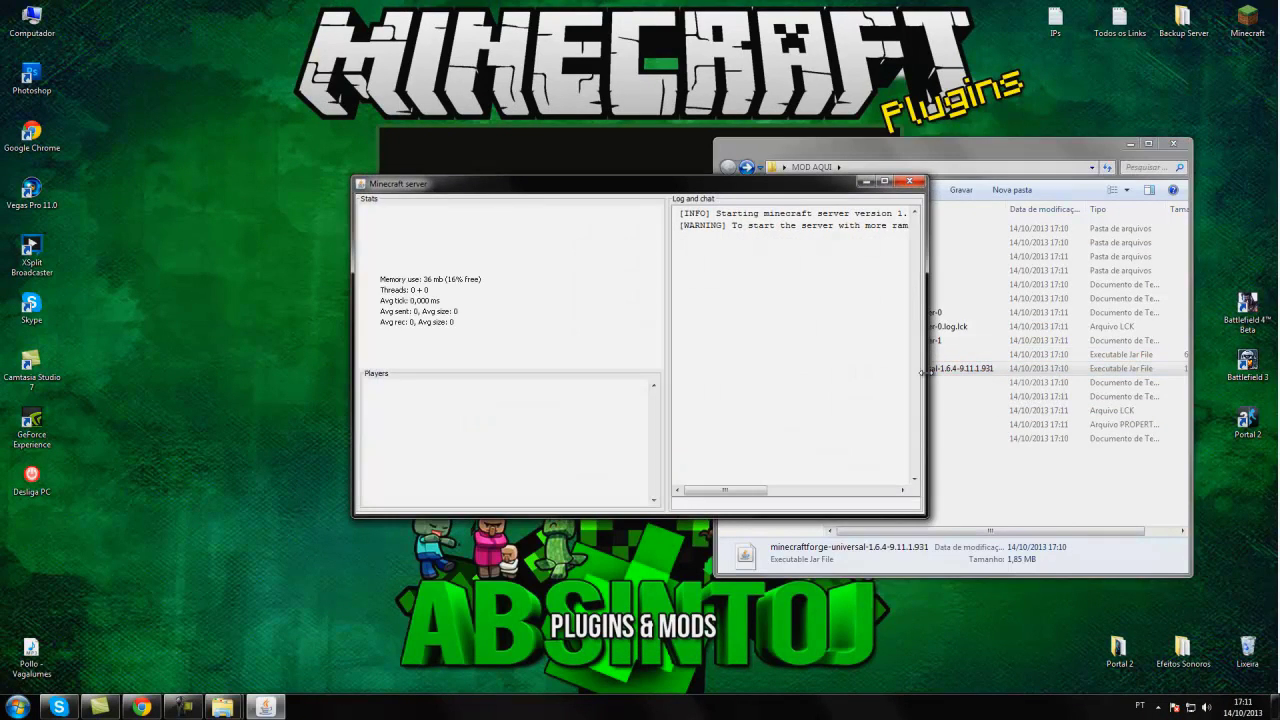
left_click_drag(734, 184, 431, 58)
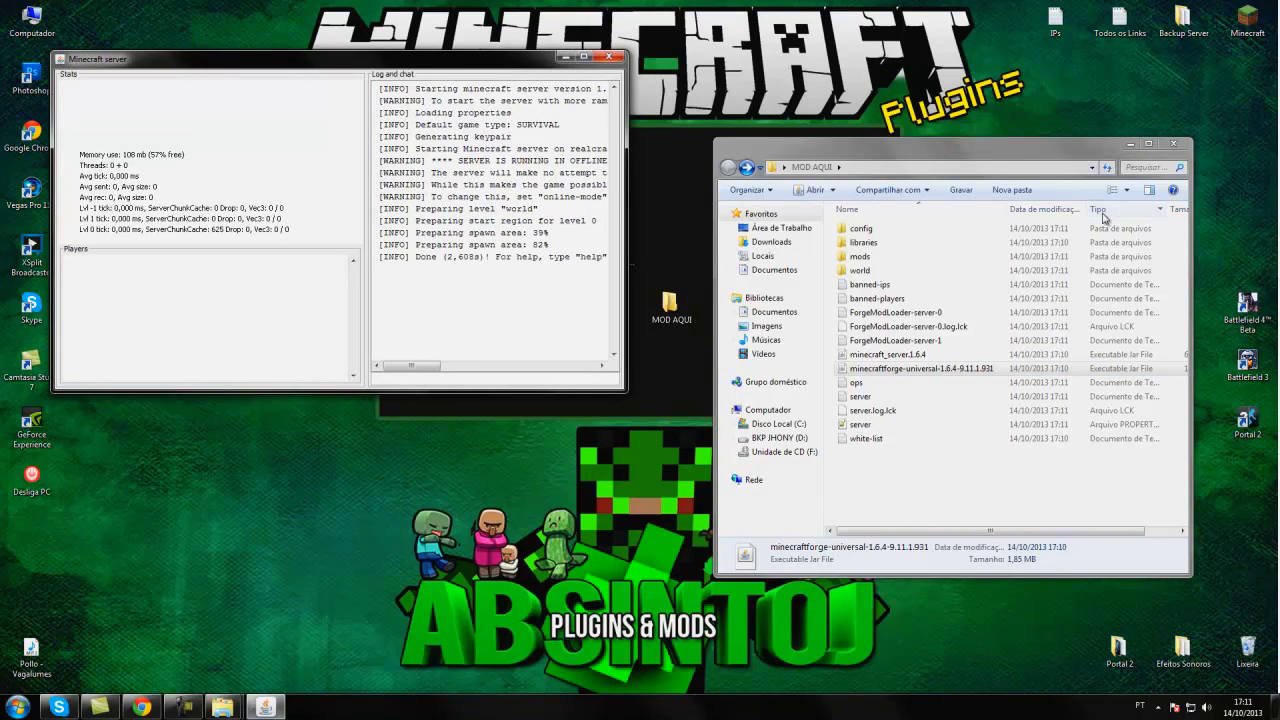
left_click(1173, 143)
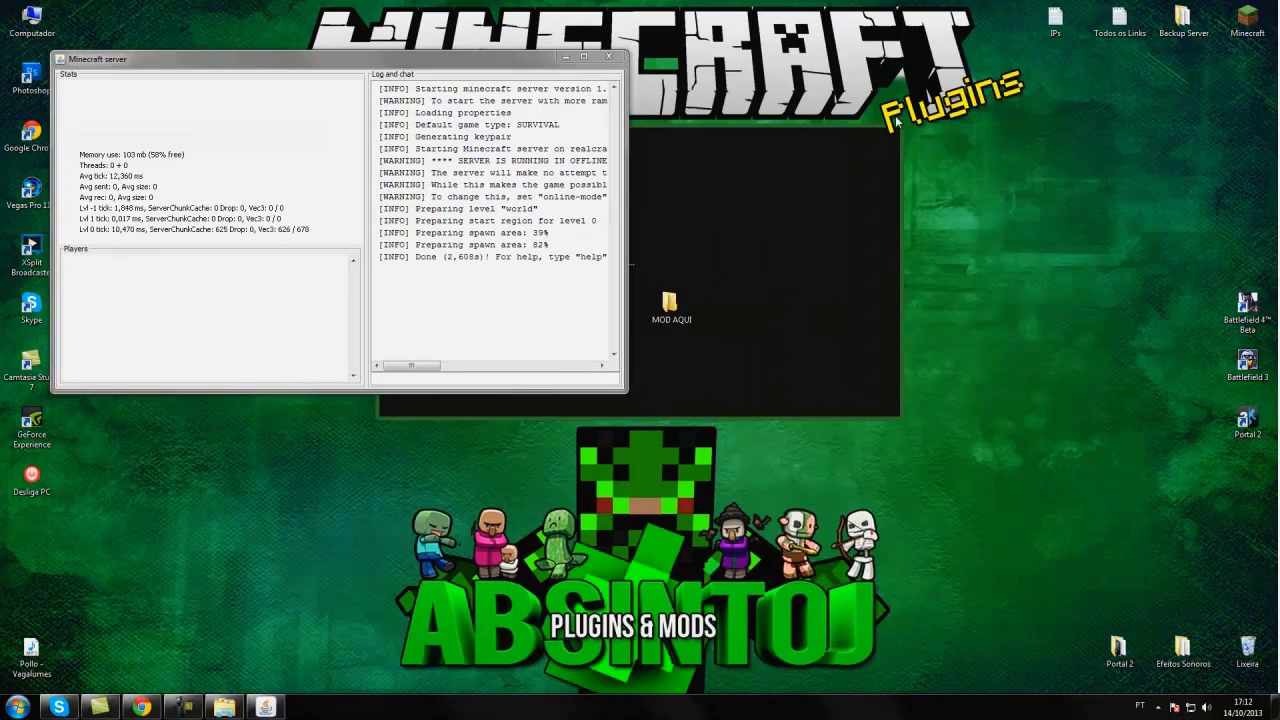
left_click(567, 62)
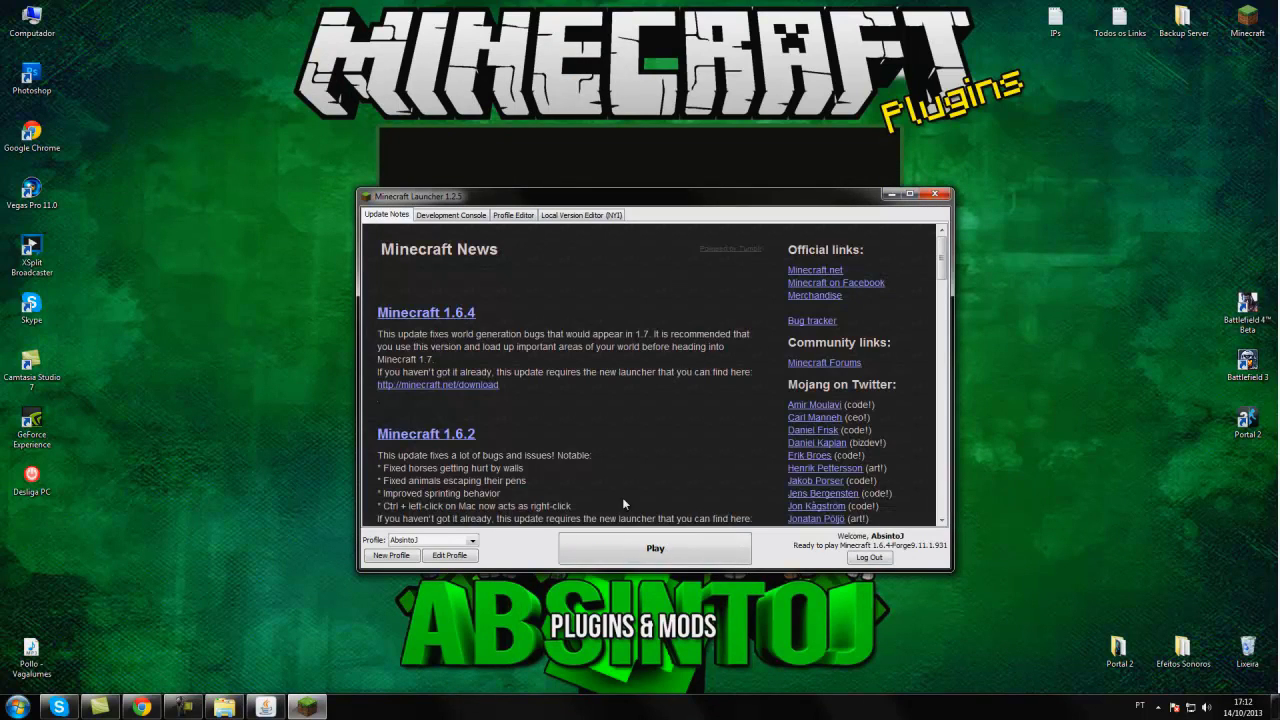
Launch Minecraft 1.6.4 with Forge 9.11.1.931 from the launcher, view the multiplayer screen and return to the main menu.
left_click(660, 547)
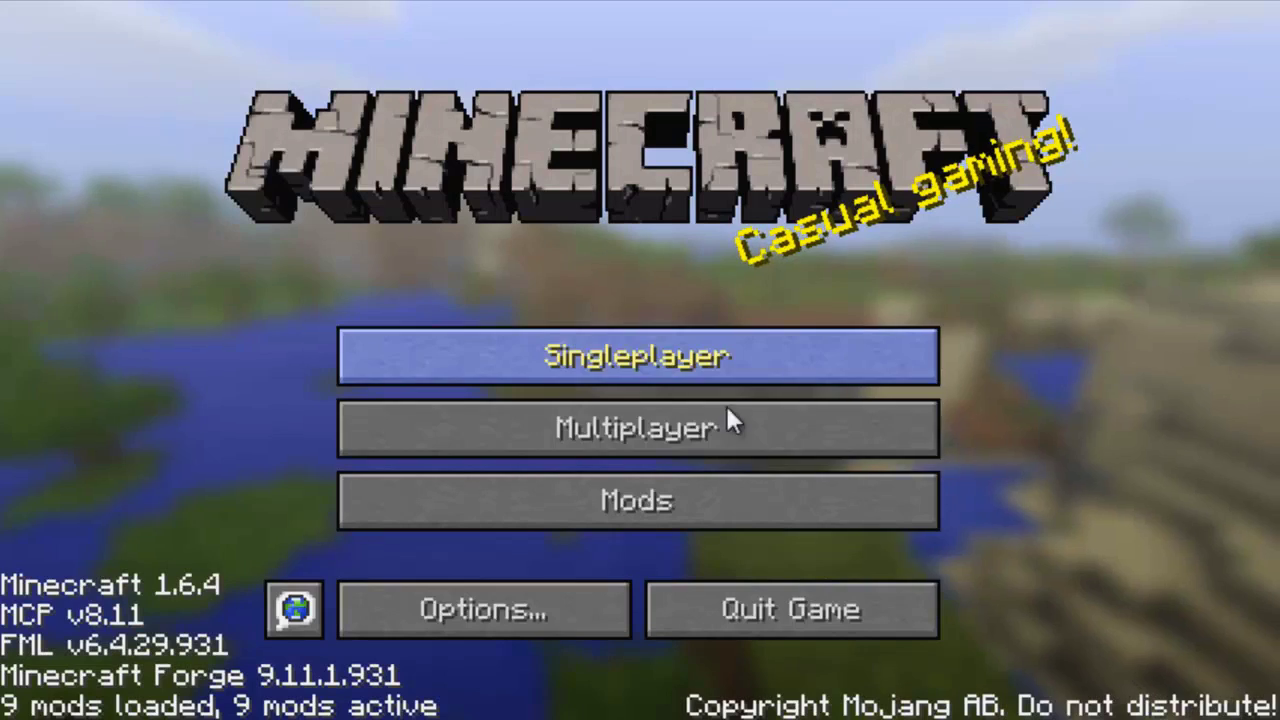
left_click(693, 420)
left_click(1043, 684)
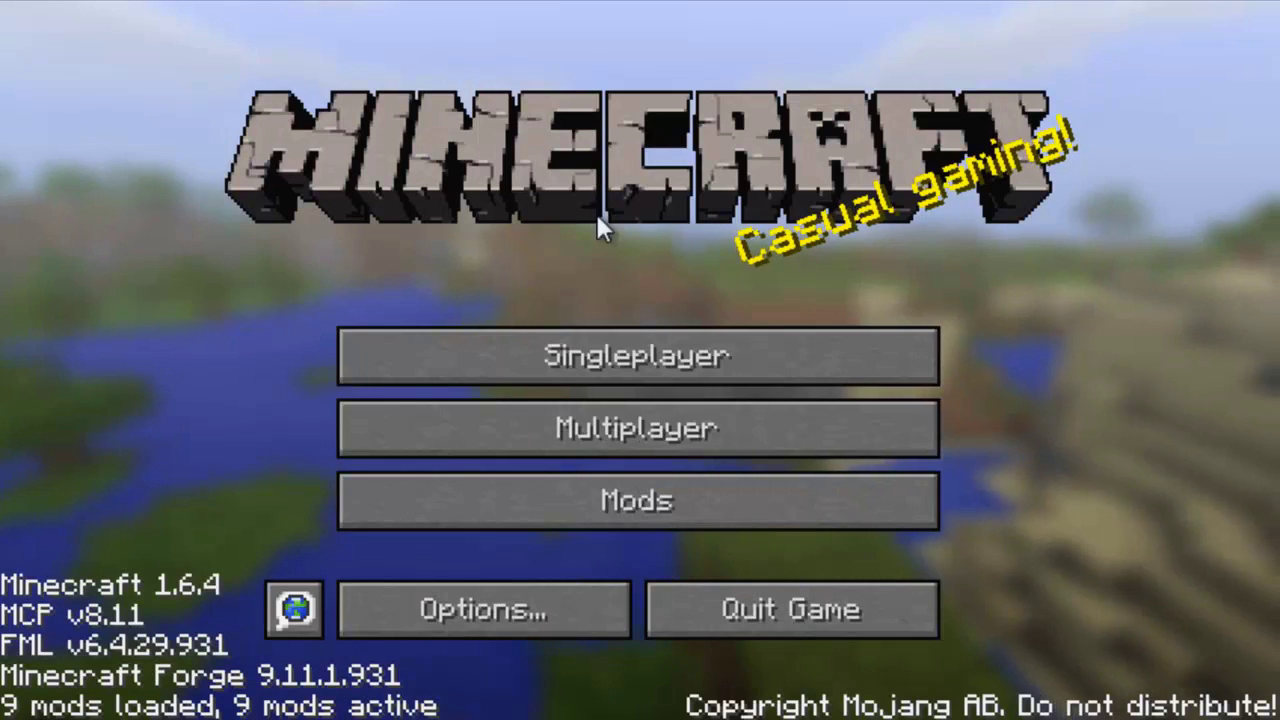